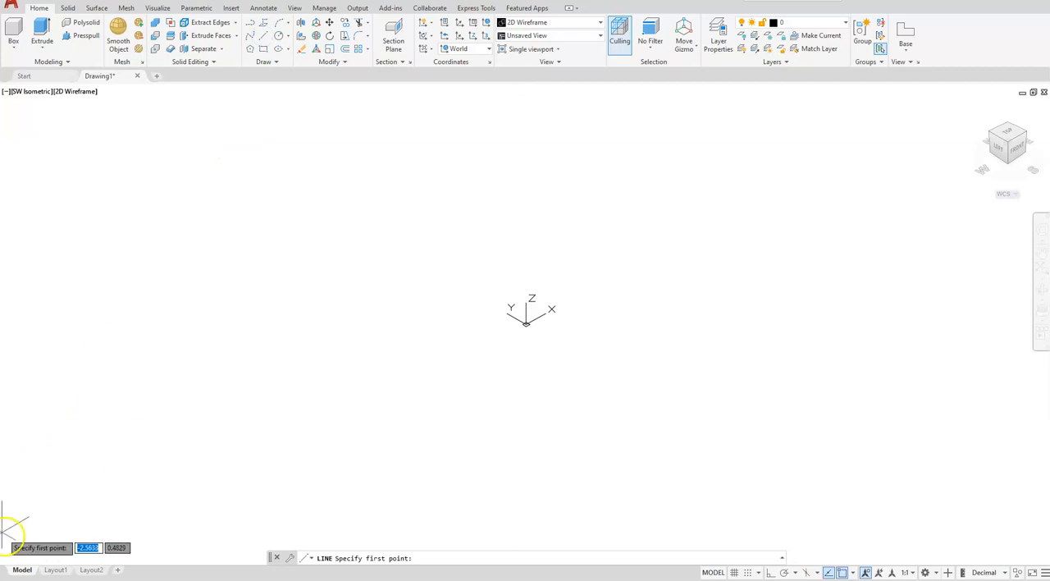
Draw two connected line segments with ortho on: 5 units along +X, followed by 5 units along −Y
click(405, 264)
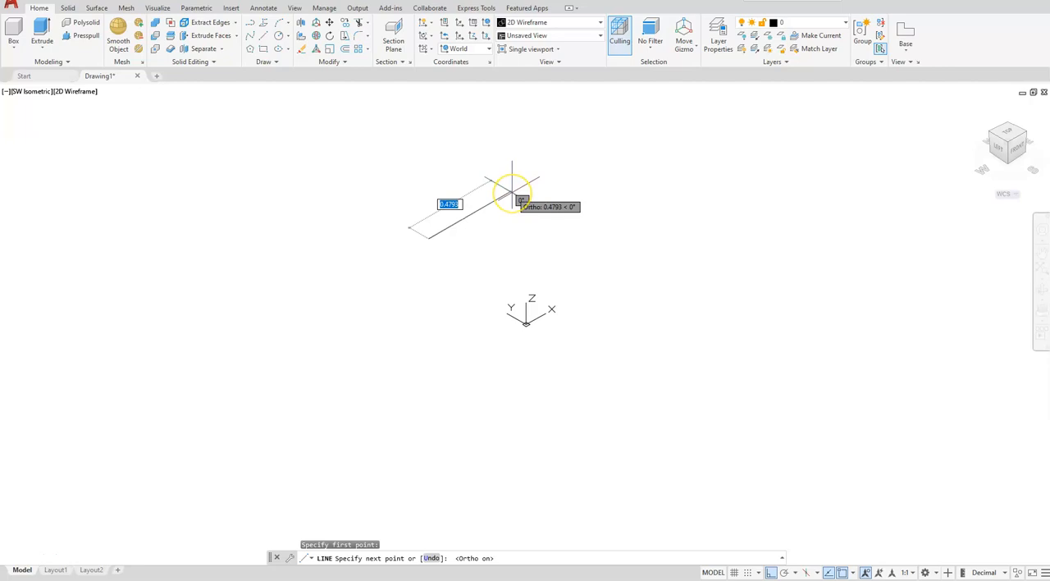
text(5)
key(Return)
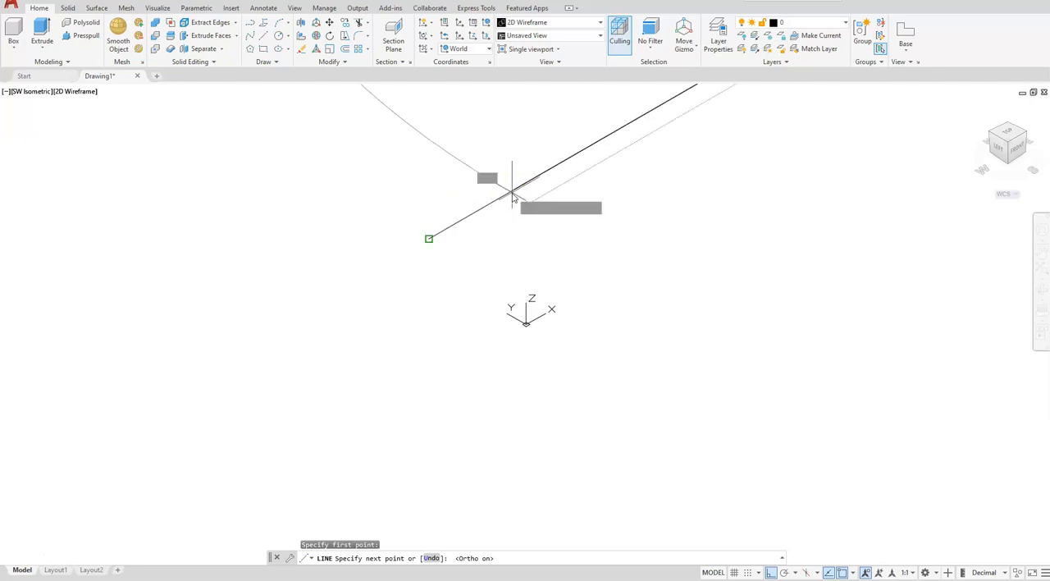
scroll(531, 200, down, 5)
mouse_move(628, 188)
middle_down()
mouse_move(535, 279)
mouse_move(408, 309)
middle_up()
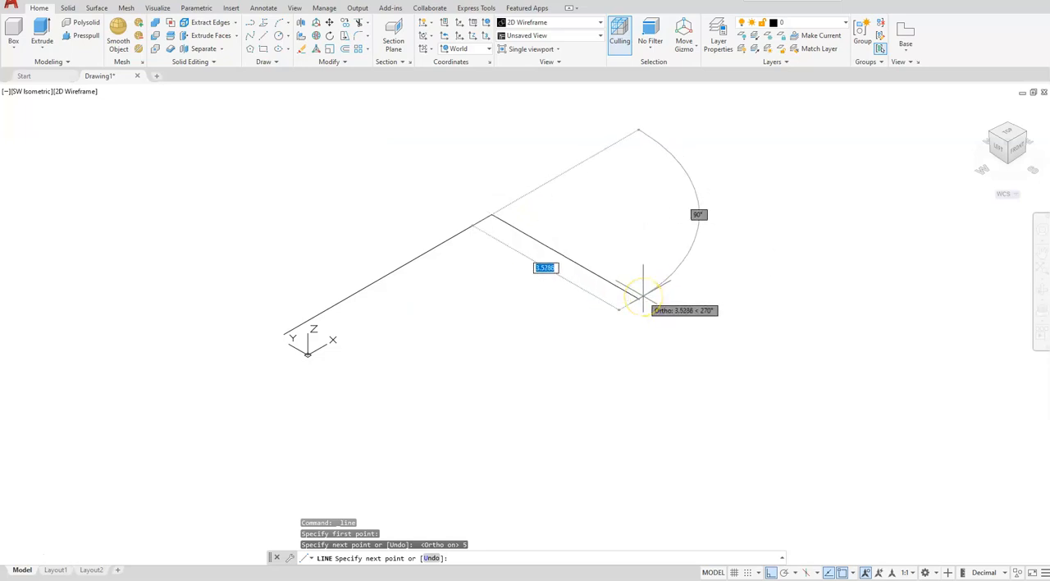
key(Return)
Continue the line 7 units straight down along −Z
middle_drag(637, 300, 582, 211)
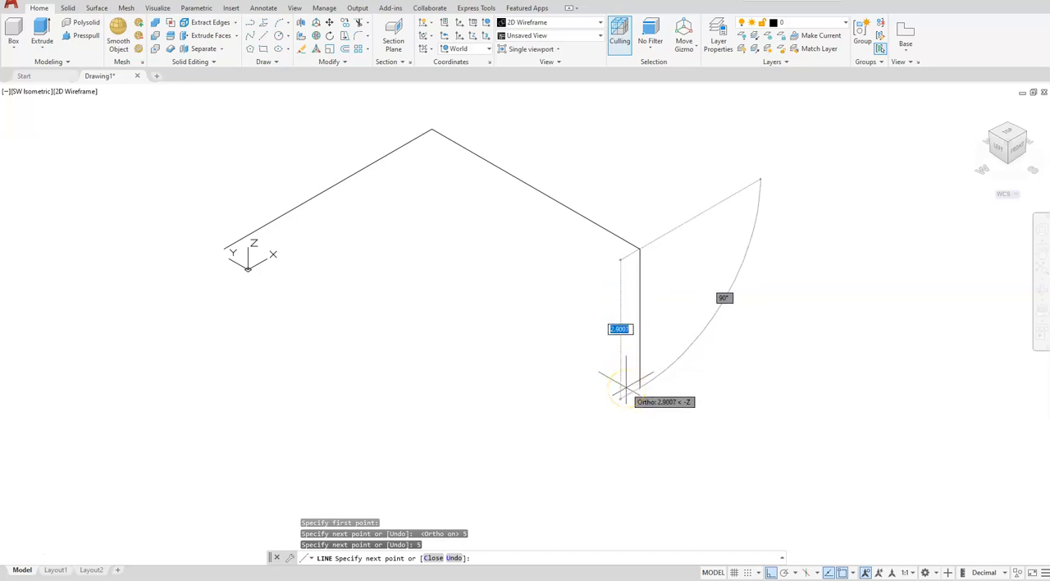
key(Return)
scroll(628, 375, down, 3)
scroll(483, 392, up, 2)
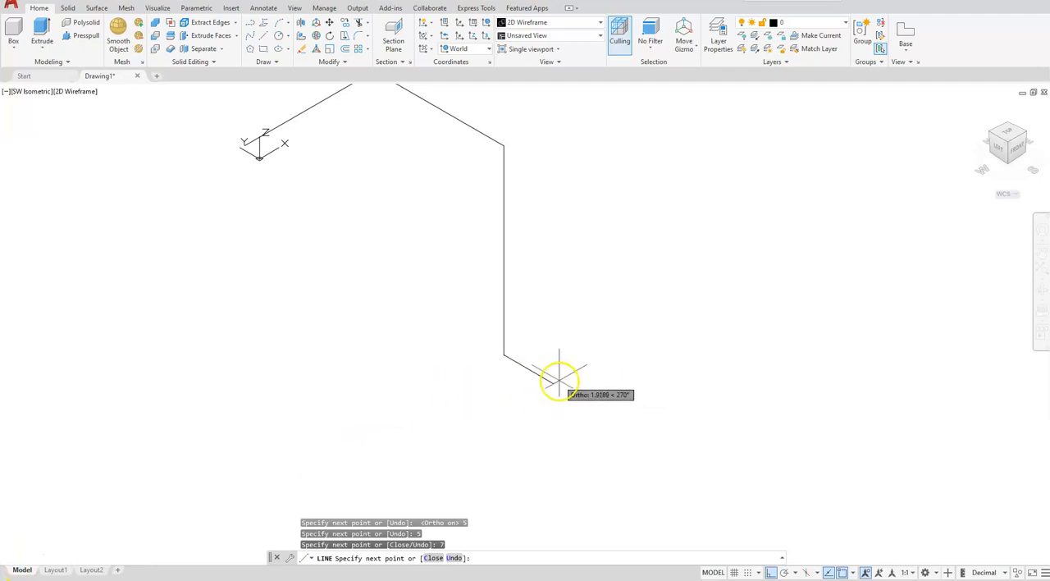
Add a sloped segment from the lower end of the vertical line to the relative point 0,-8,-3
click(644, 402)
text(0)
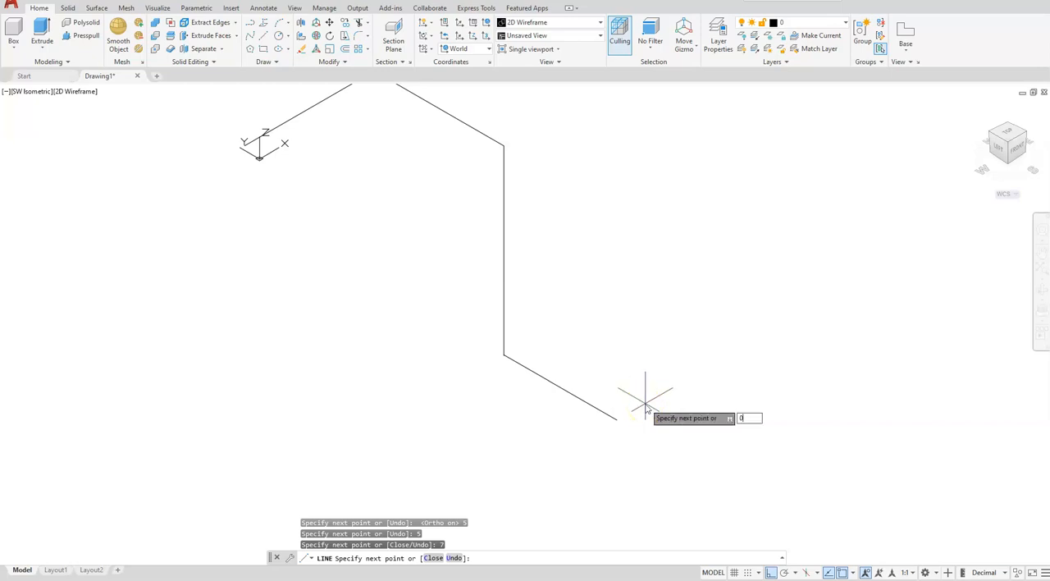
text(,)
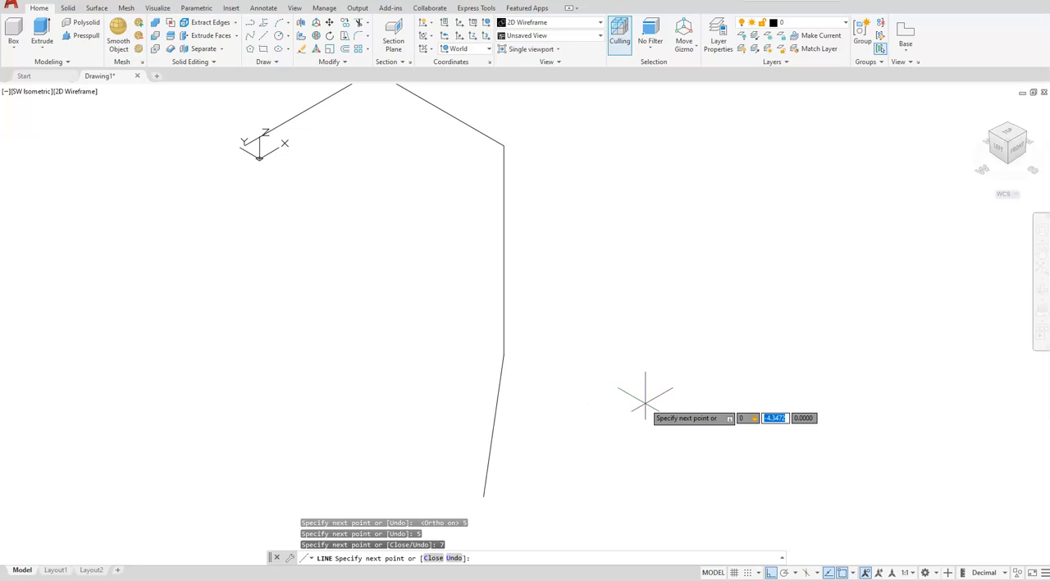
text(-8,)
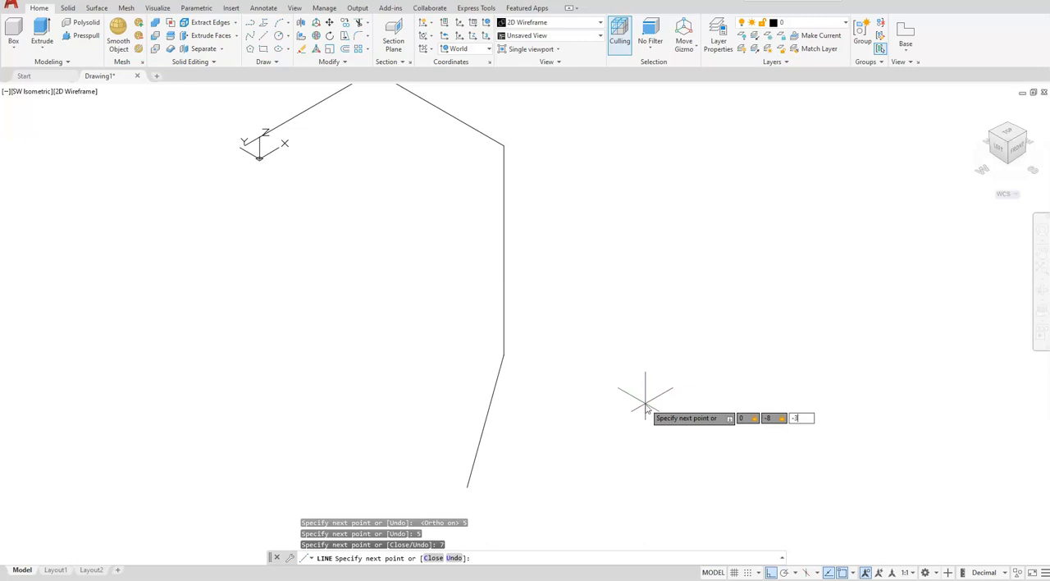
text(-3)
key(Return)
Add a 10-unit segment up along +Z and a 5-unit segment along −Y, ending the line
scroll(652, 399, down, 4)
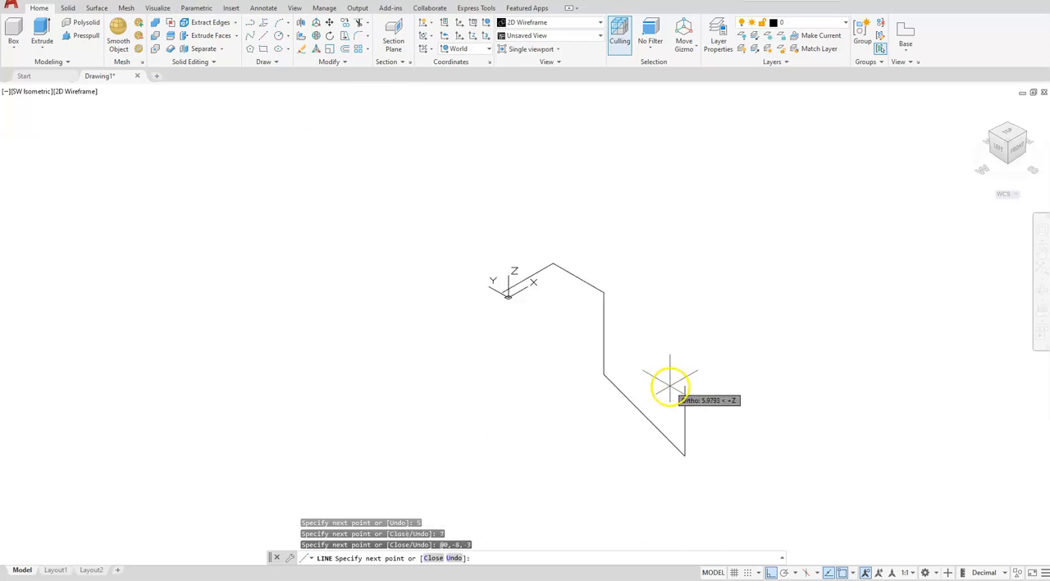
scroll(562, 430, up, 2)
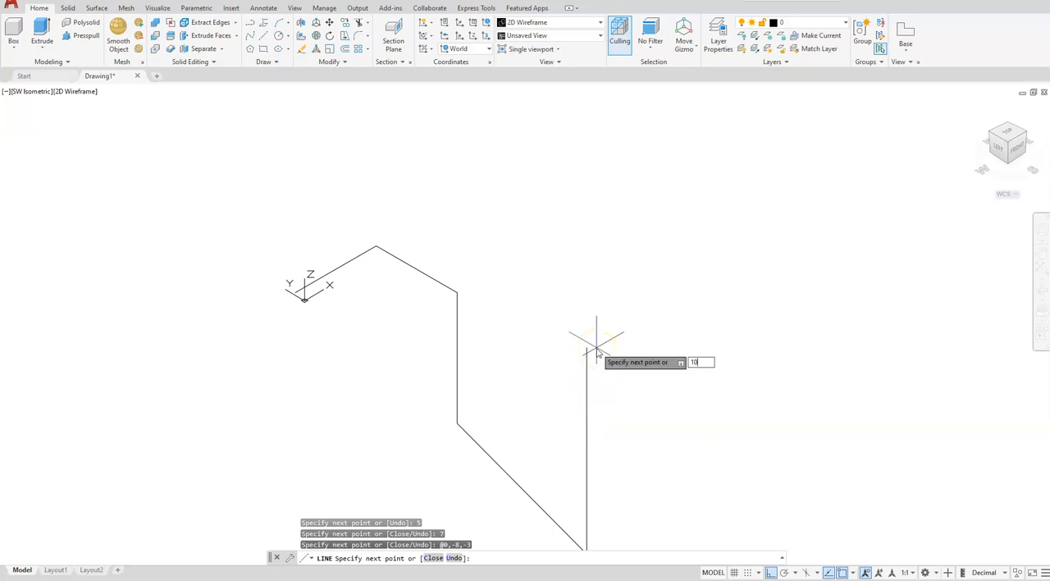
key(Return)
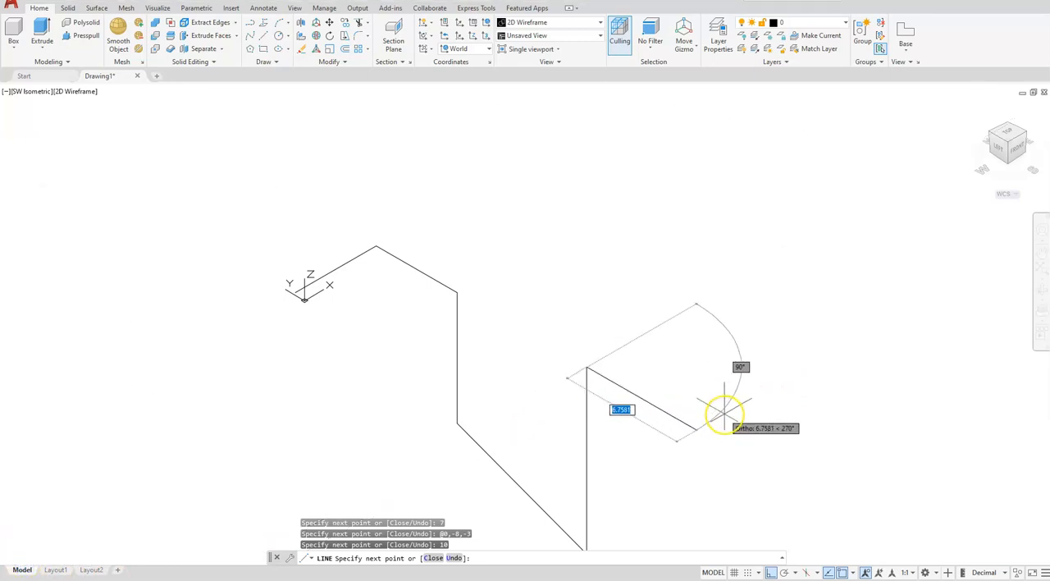
text(5)
key(Return)
key(Escape)
key(Escape)
key(Escape)
scroll(602, 298, down, 3)
mouse_move(565, 300)
middle_down()
mouse_move(599, 293)
mouse_move(569, 243)
middle_up()
scroll(557, 288, up, 3)
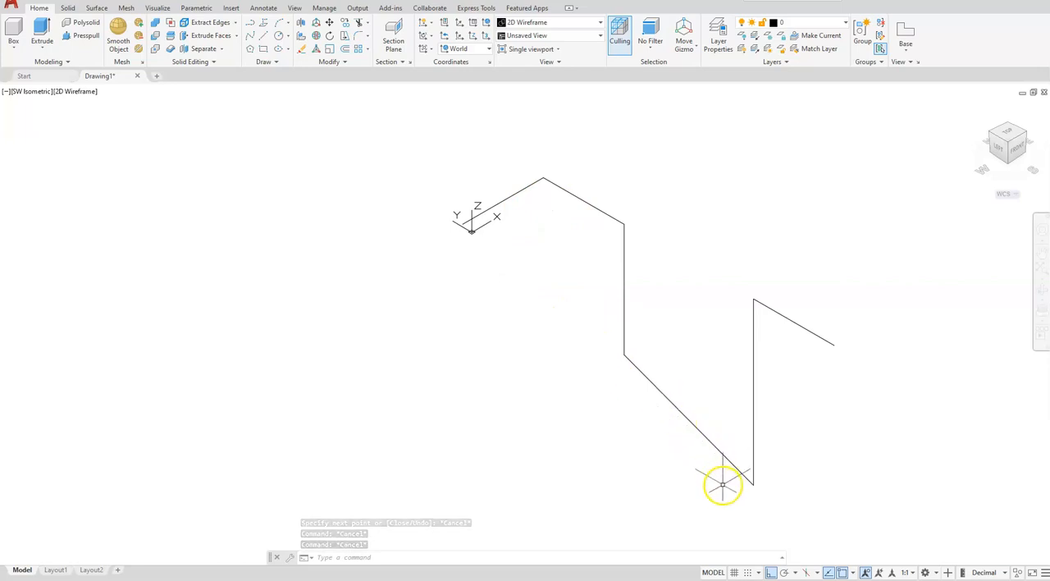
Fillet the corner between the first two path segments with radius 1, using the Multiple option
click(256, 130)
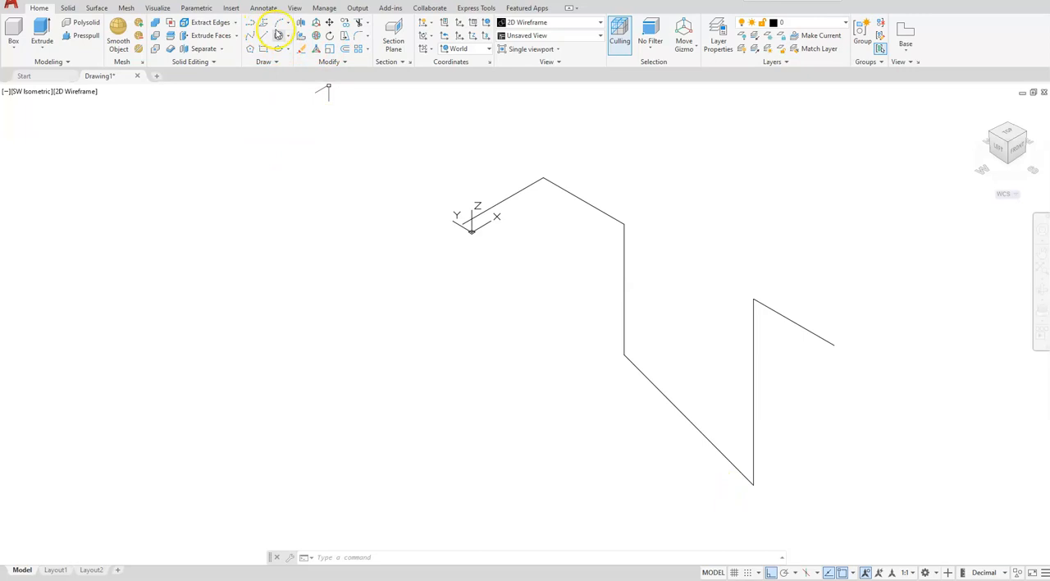
click(358, 36)
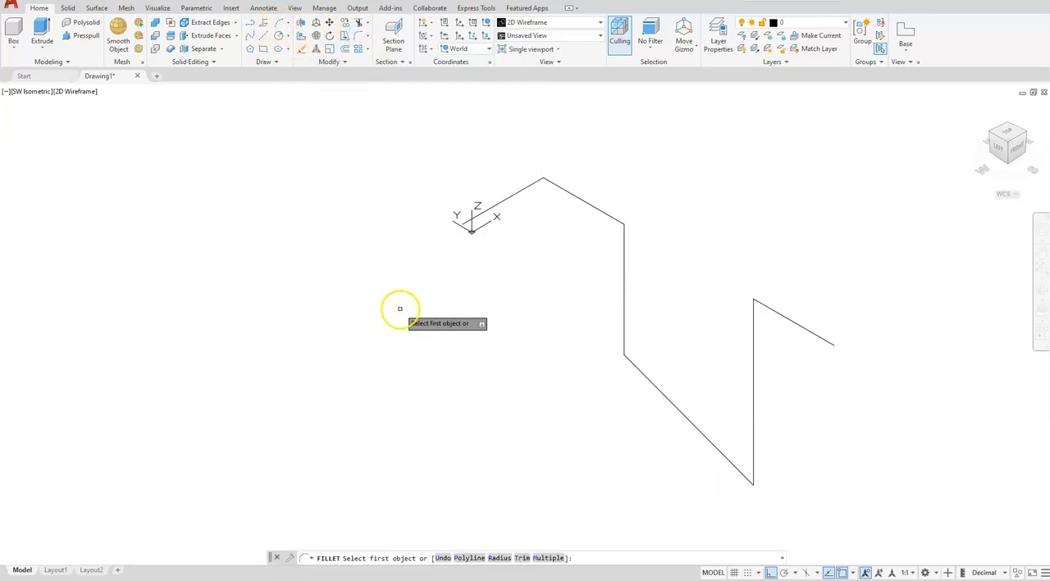
click(500, 558)
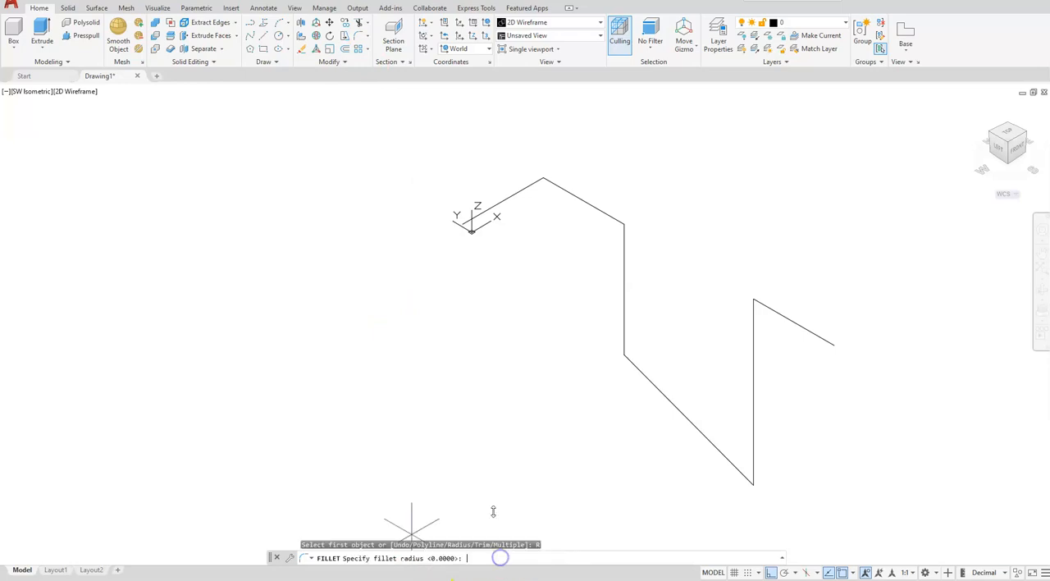
text(1)
key(Return)
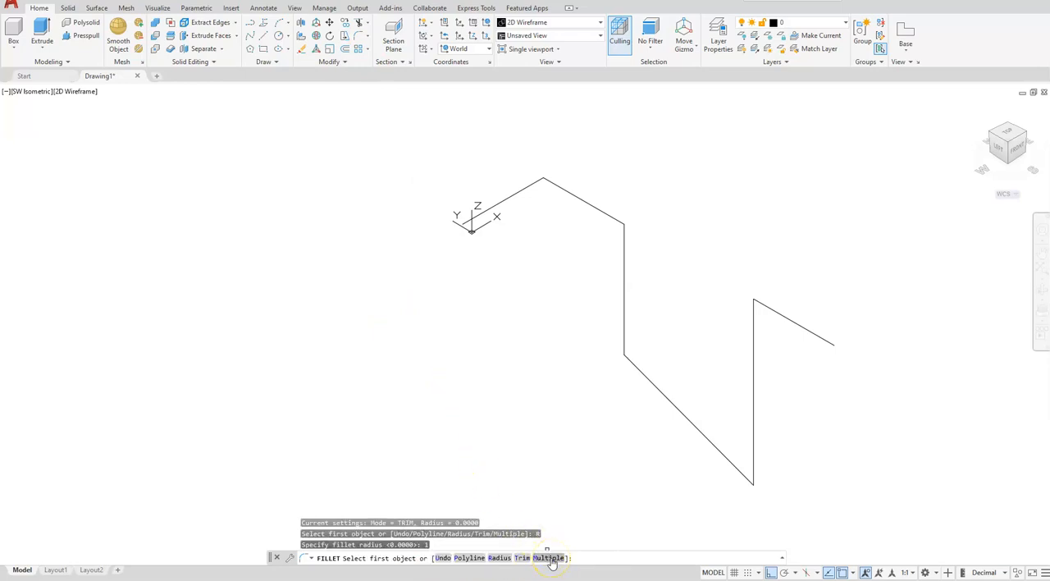
click(520, 191)
click(551, 182)
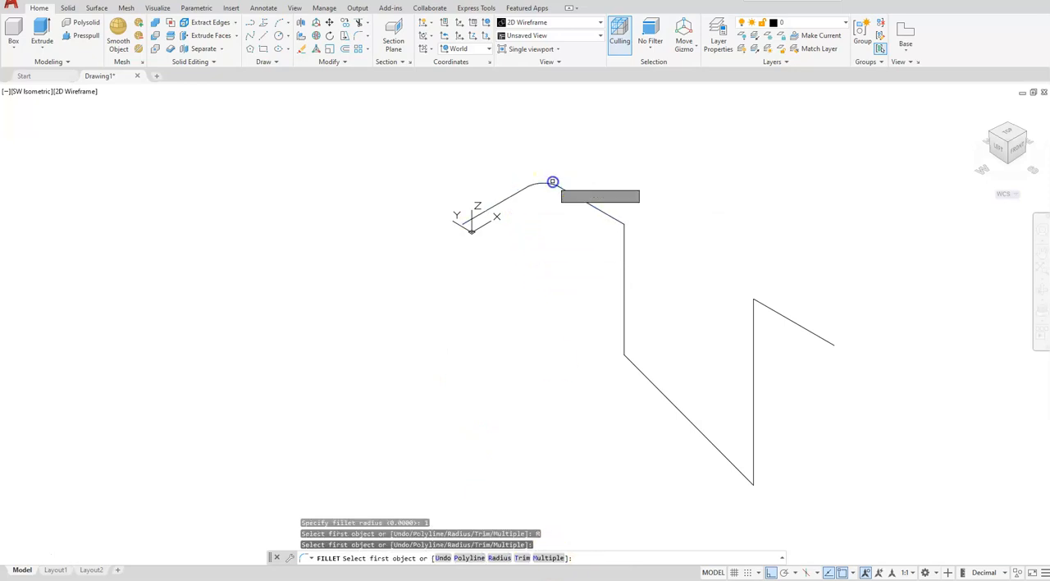
Fillet both ends of the 7-unit vertical segment where it meets its neighbouring segments
click(599, 210)
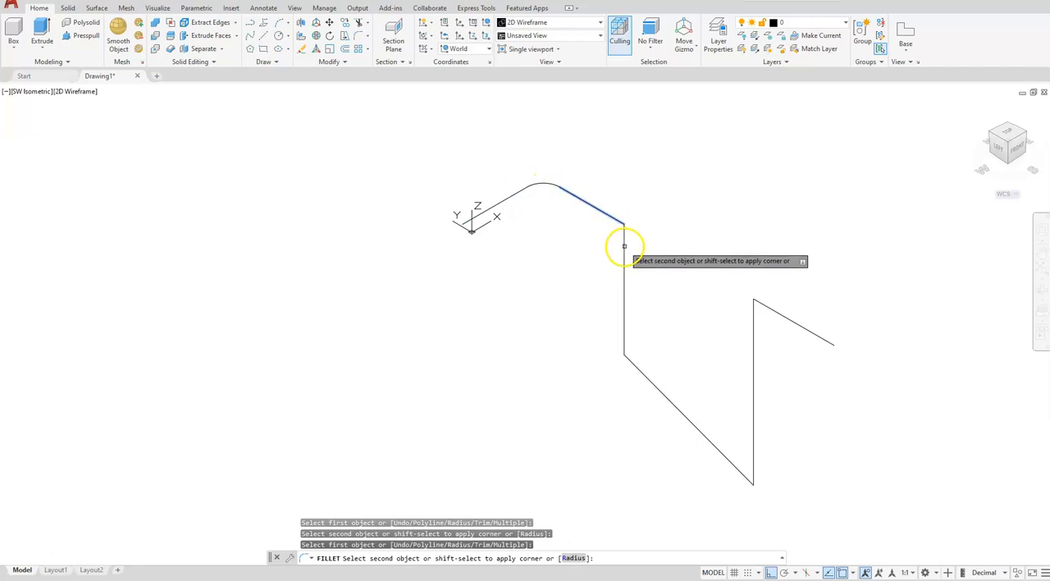
click(624, 246)
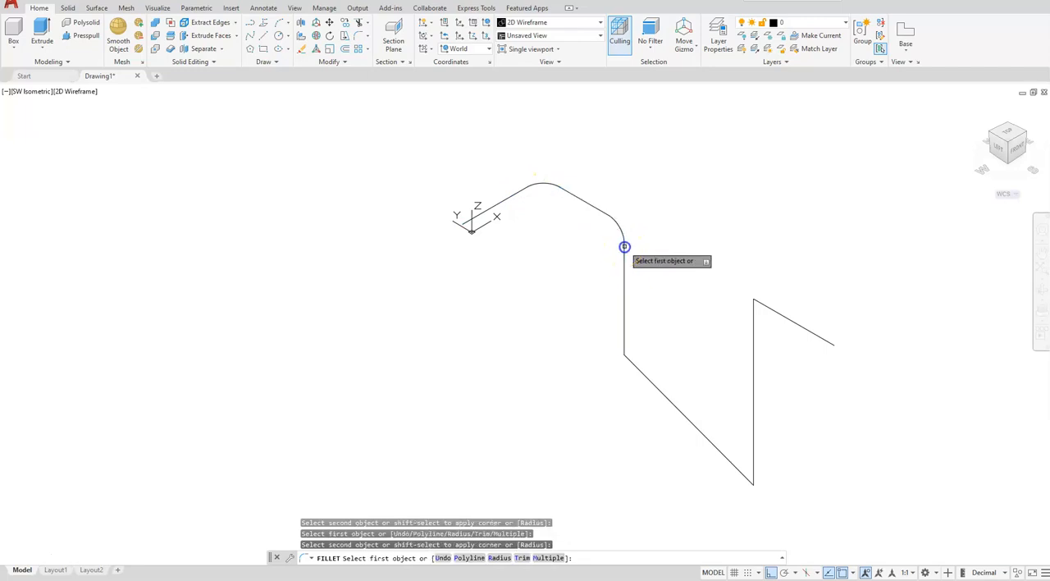
click(622, 341)
click(634, 364)
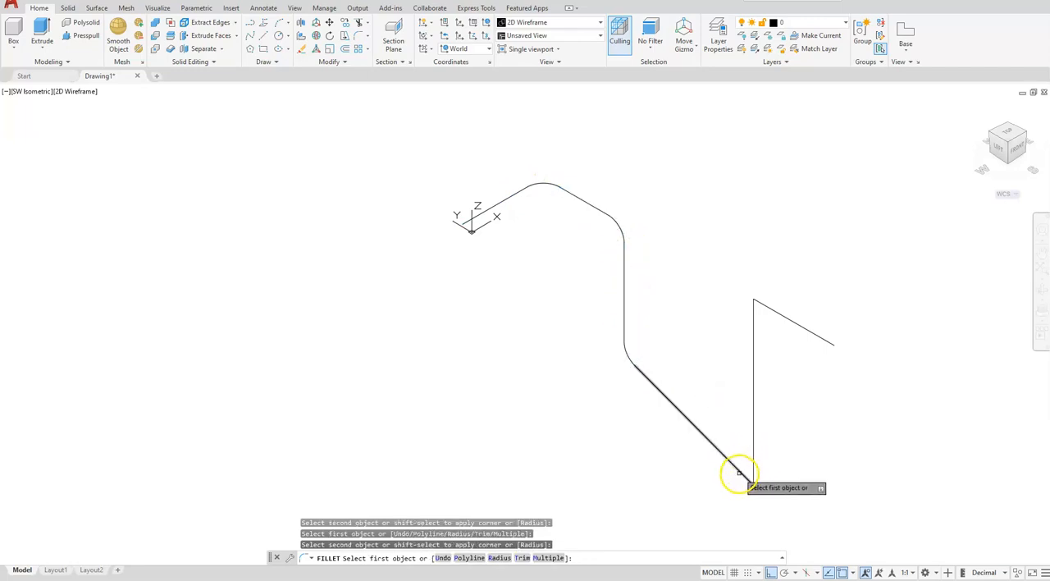
Fillet the lower and upper corners of the 10-unit vertical segment and end the Fillet command
click(743, 473)
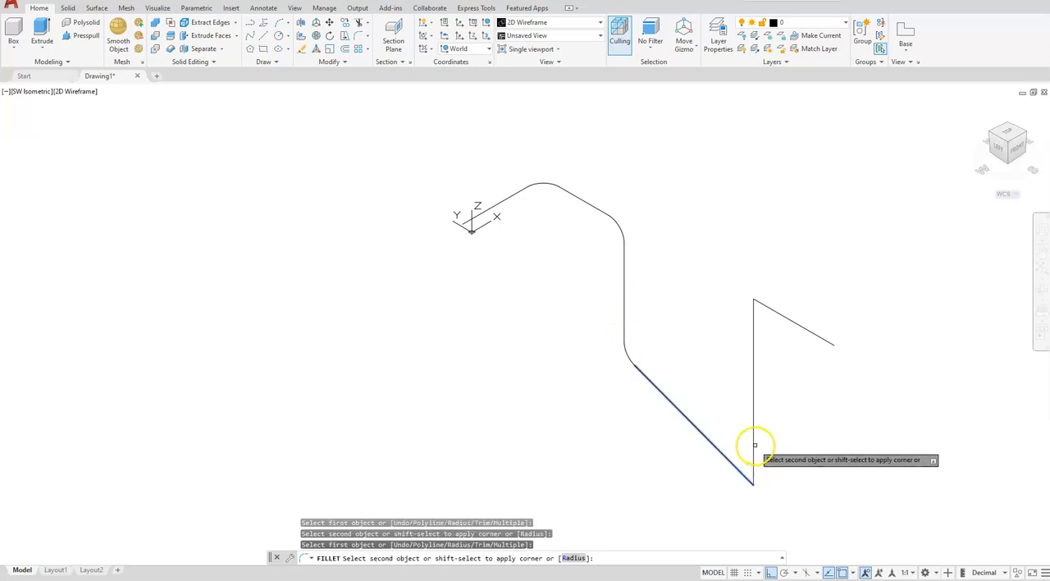
click(755, 446)
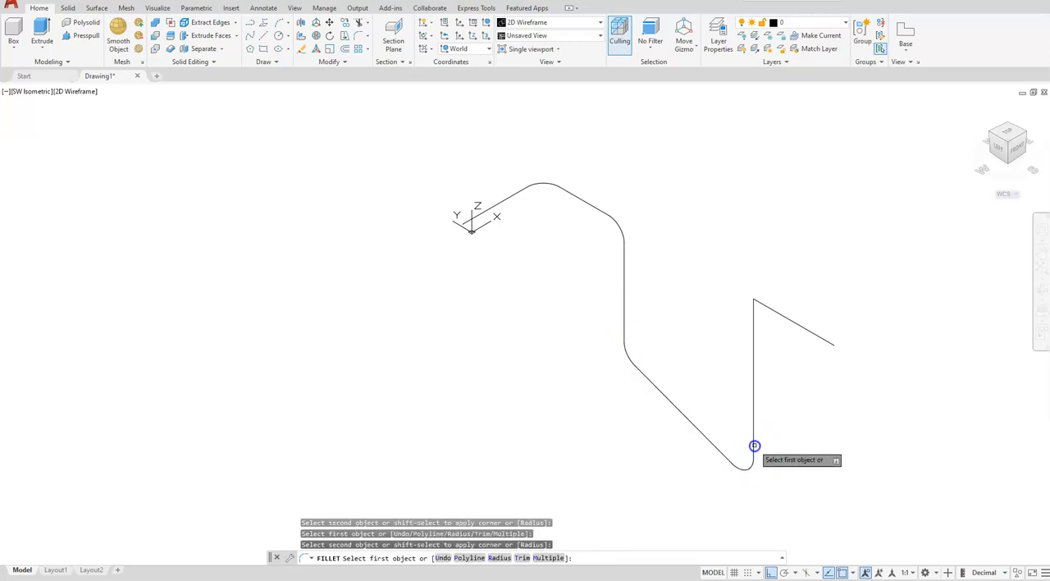
click(753, 334)
click(776, 311)
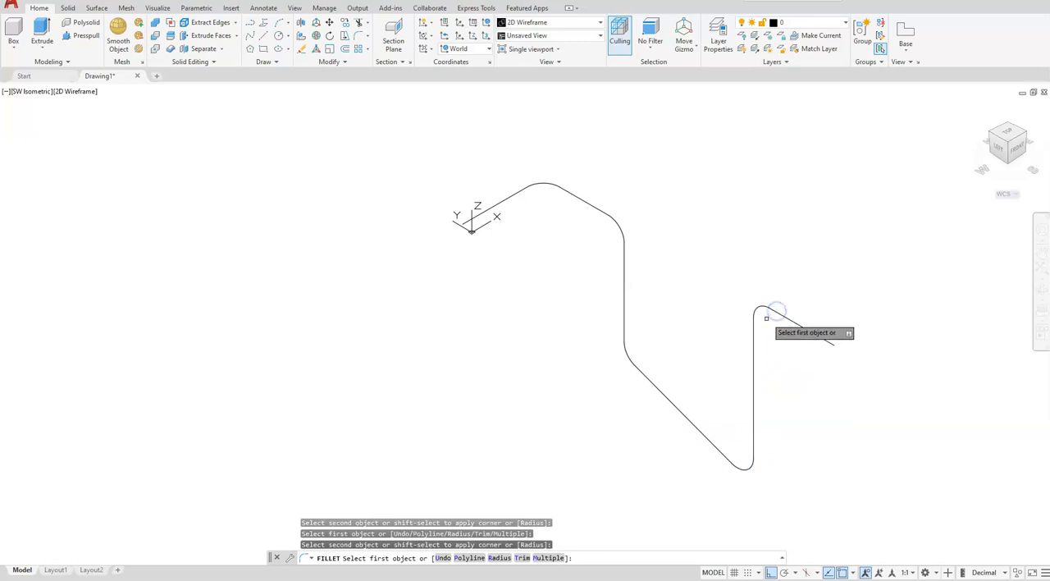
key(Escape)
key(Escape)
key(Escape)
Draw a circle of diameter 1.25 in the empty space near the start of the path
scroll(422, 223, up, 4)
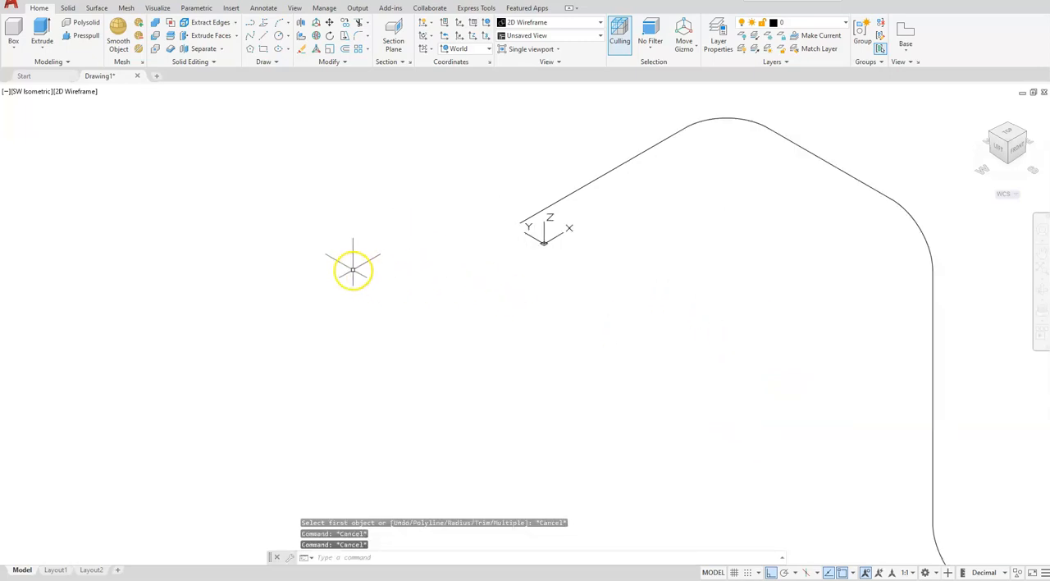
text(c)
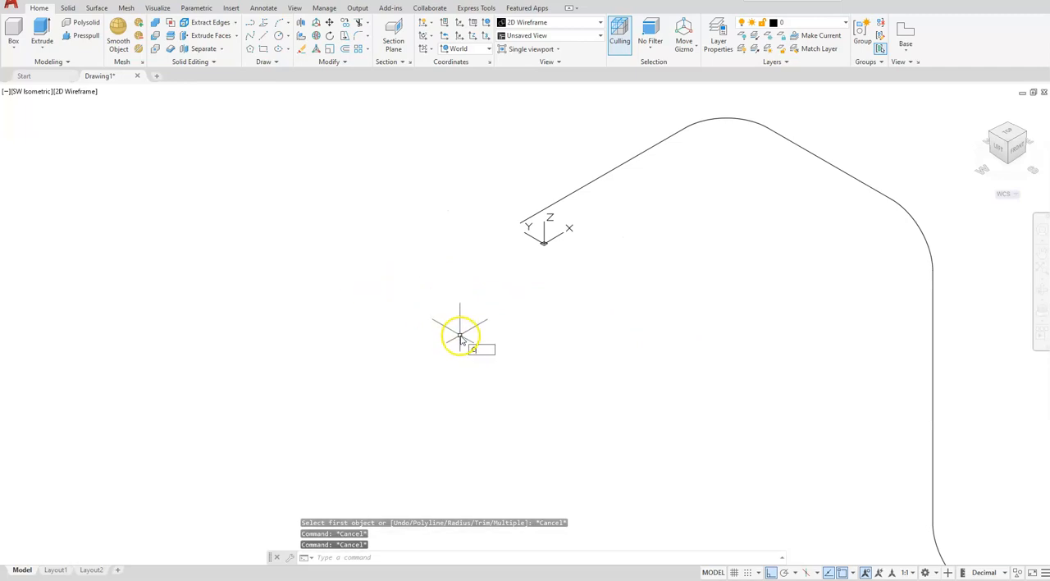
key(Return)
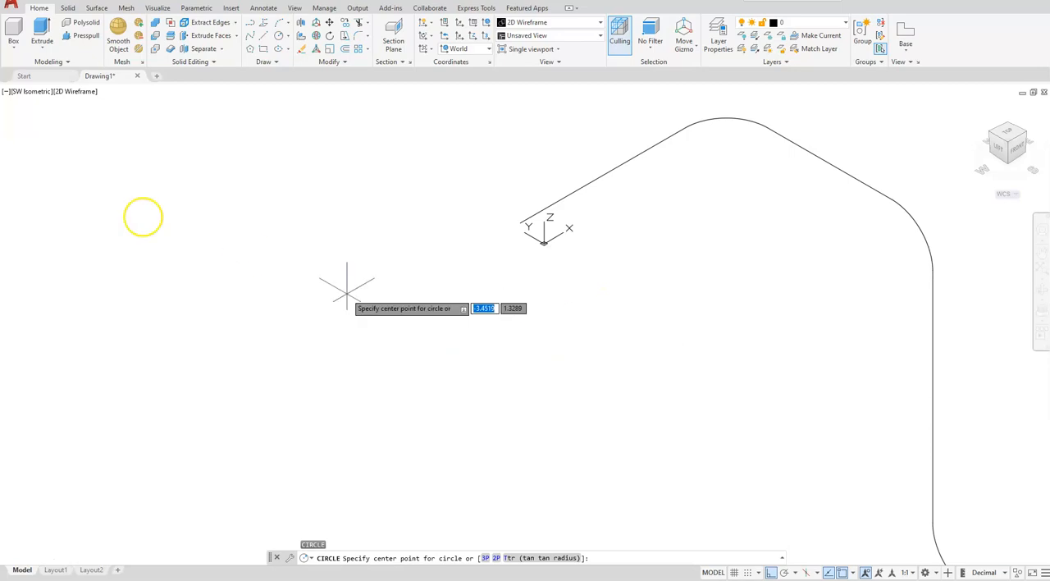
click(290, 39)
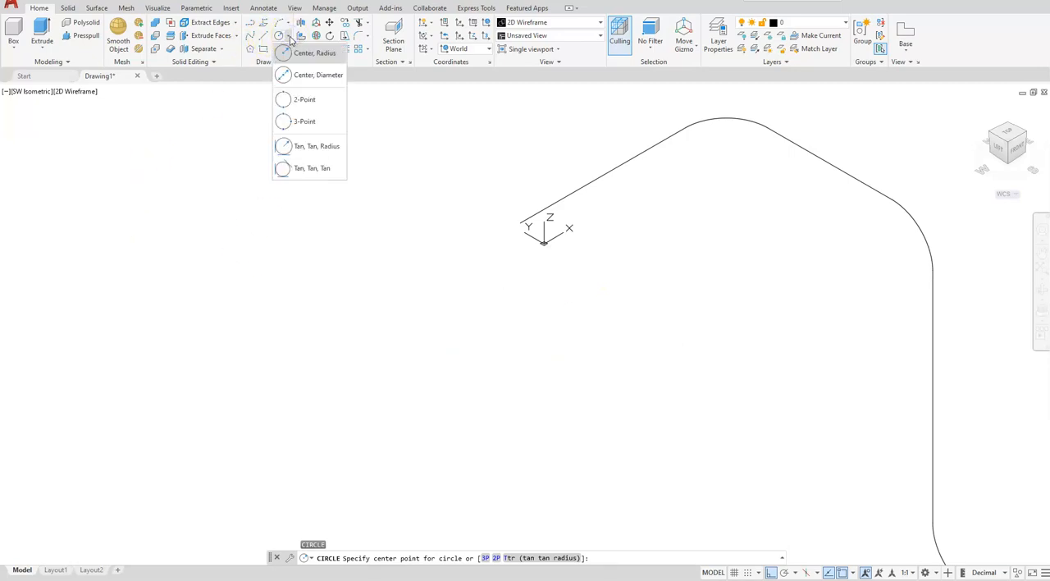
click(300, 78)
click(419, 311)
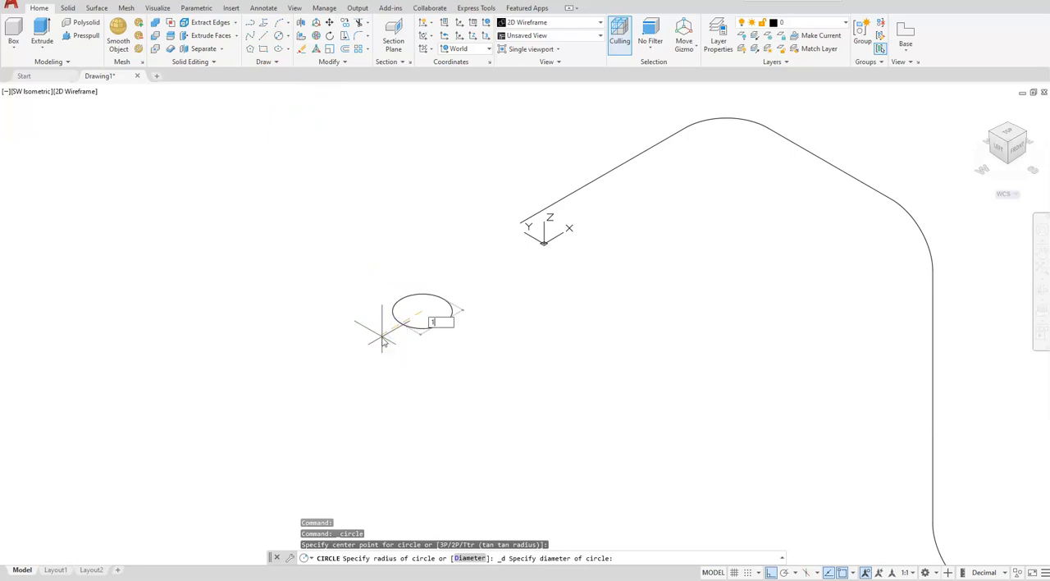
text(1.25)
key(Return)
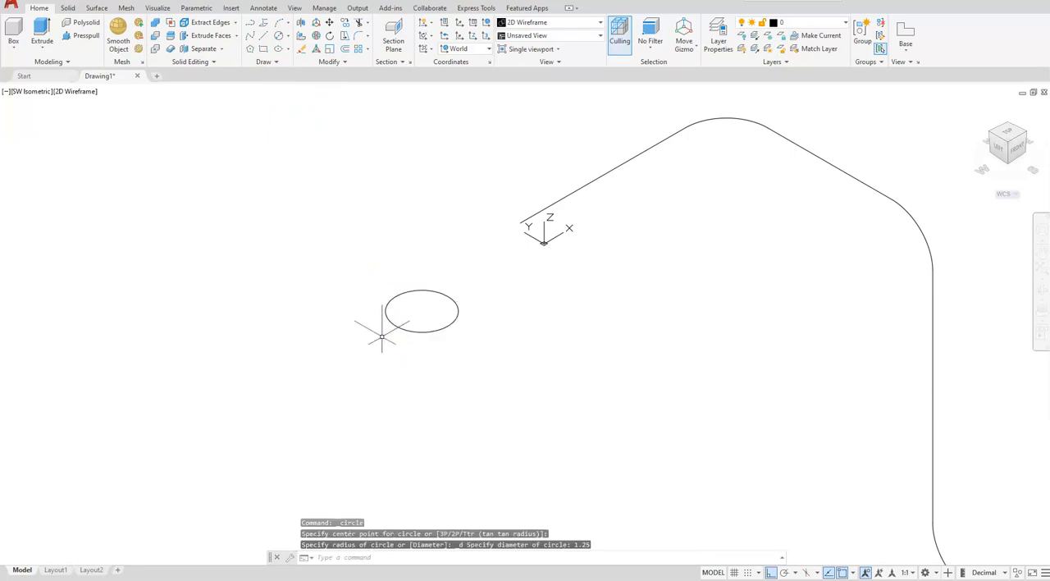
key(Escape)
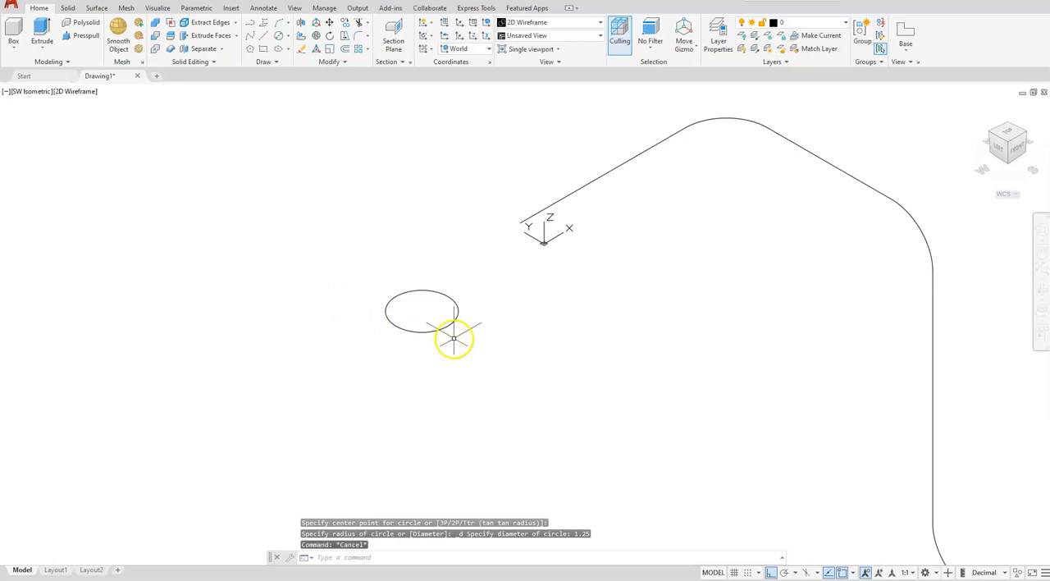
Set the visual style to Hidden and rotate the circle 90° about the Y axis with the Rotate Gizmo
click(73, 95)
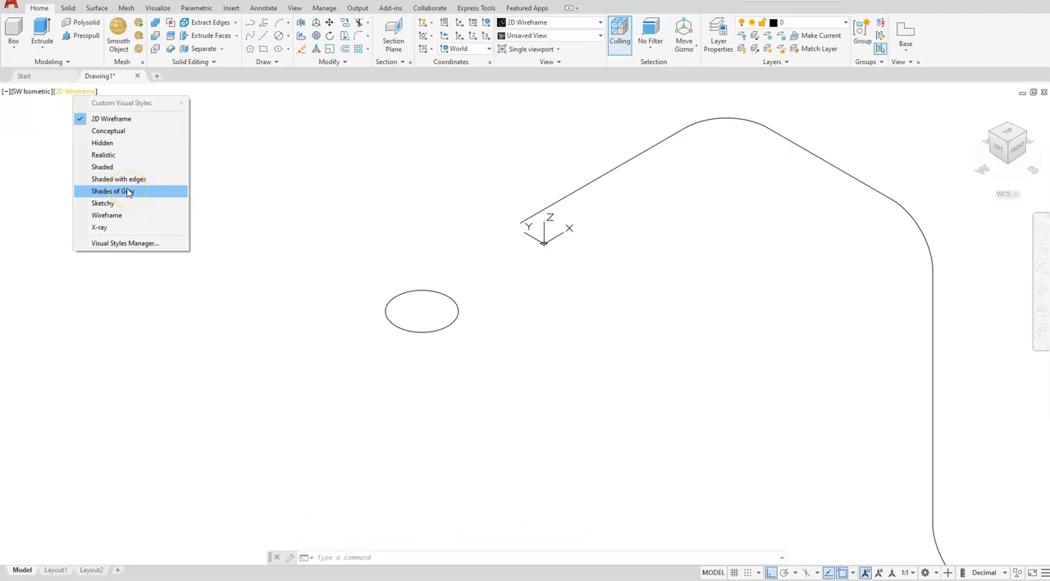
click(113, 146)
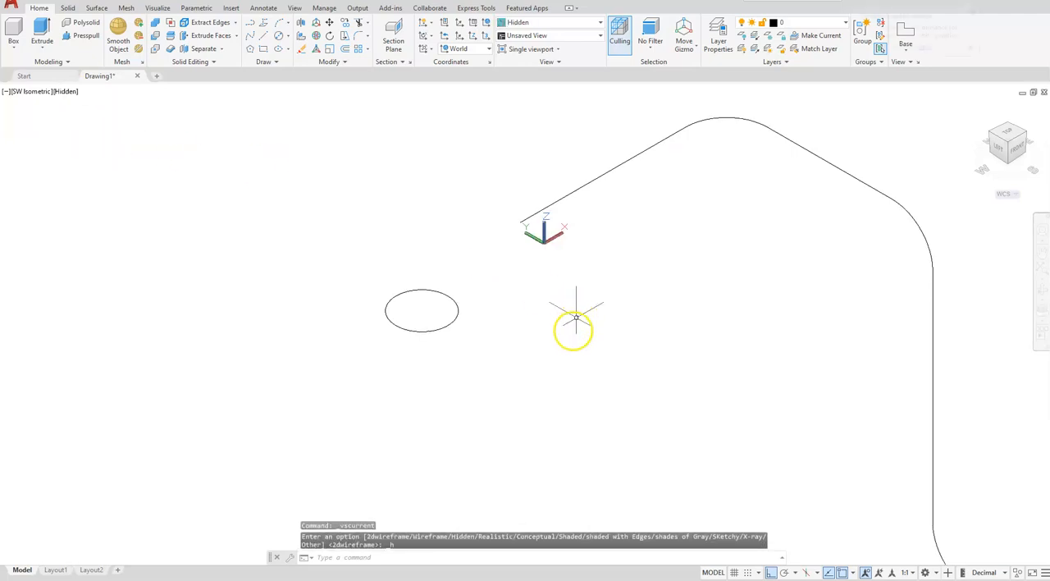
click(688, 49)
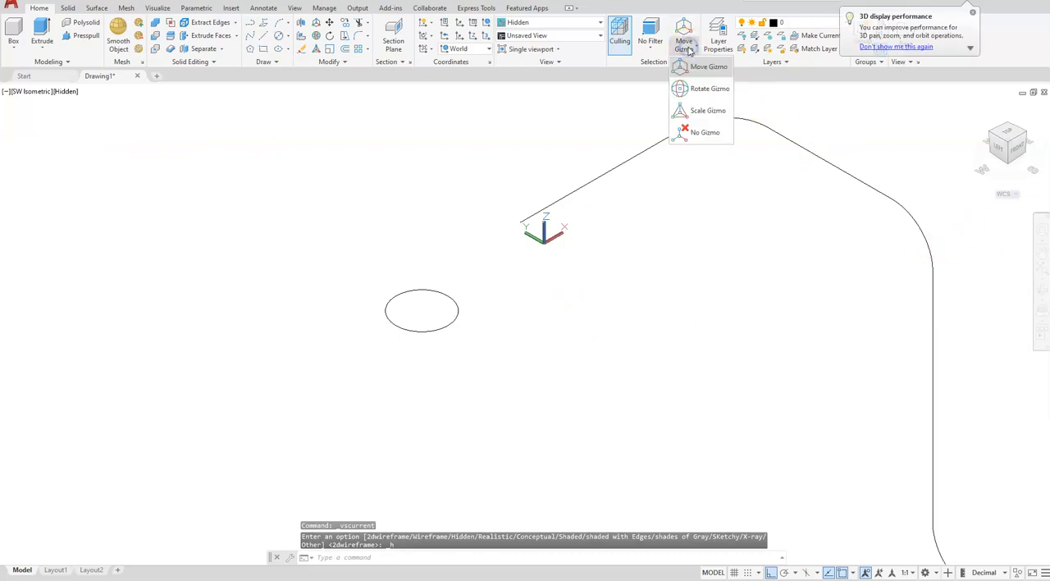
click(696, 90)
click(453, 305)
click(435, 282)
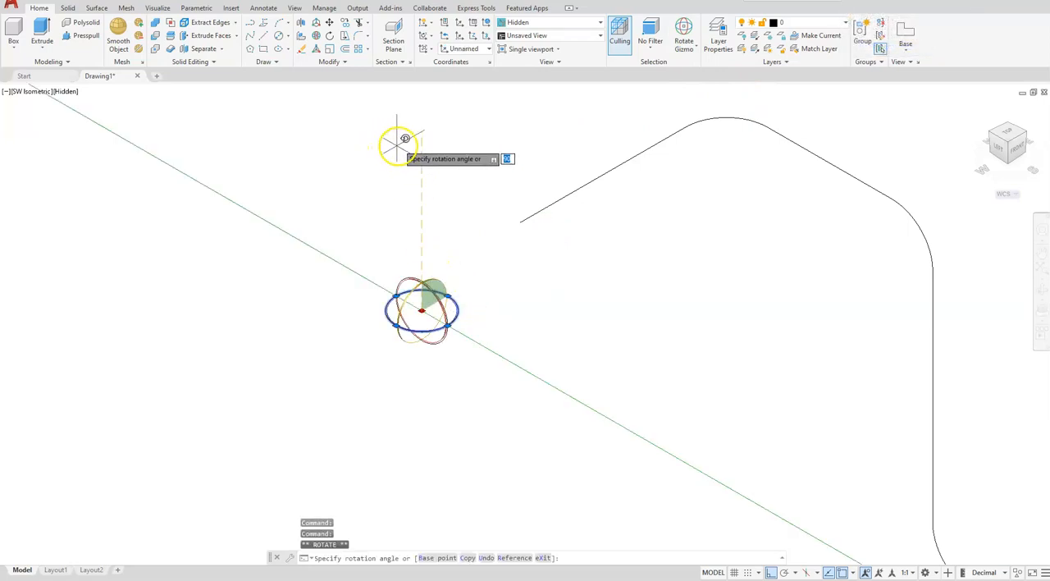
click(400, 148)
key(Escape)
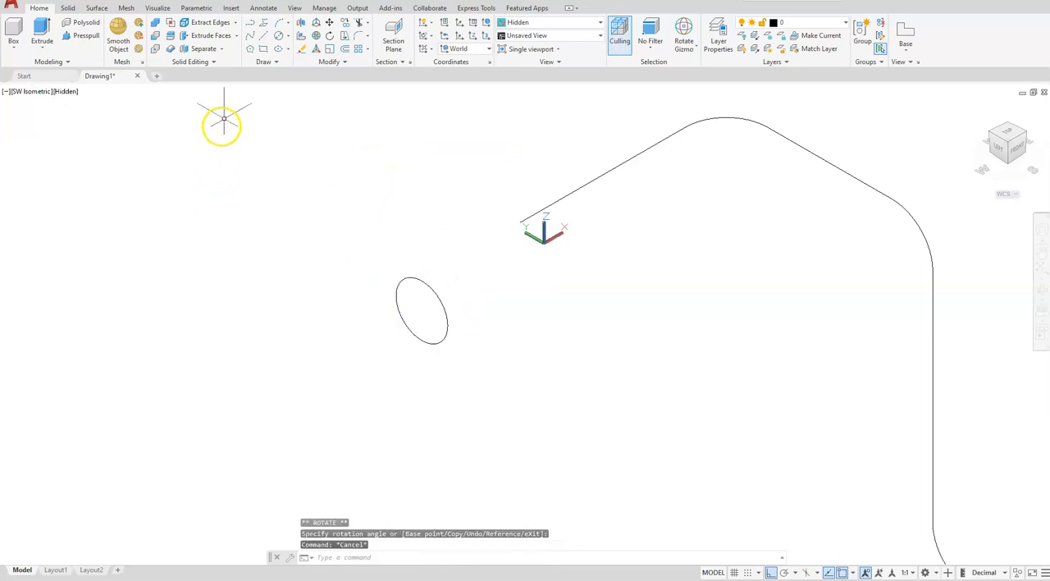
Move the circle by its center onto the open start endpoint of the filleted path
click(328, 25)
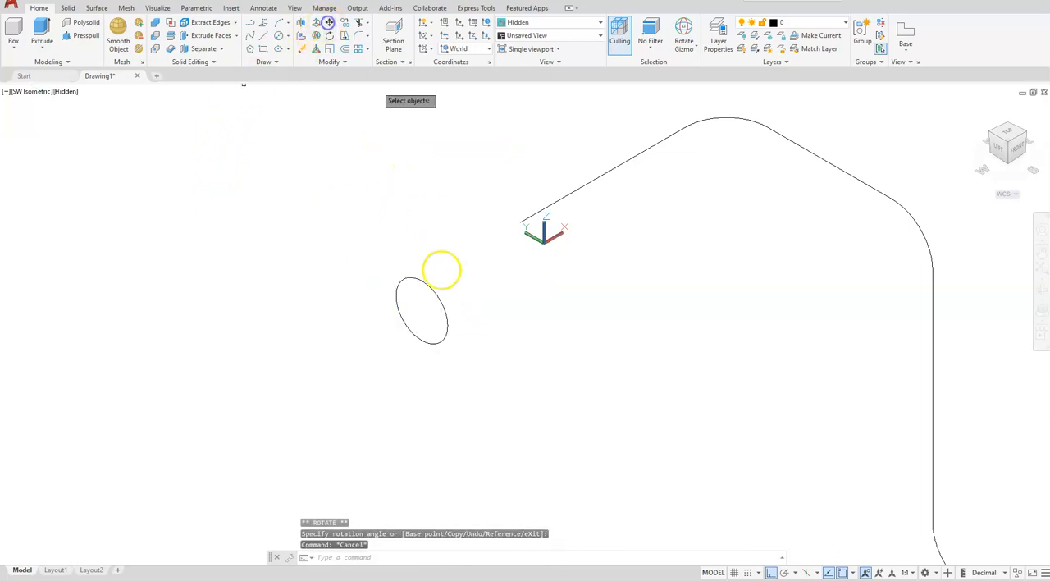
click(447, 319)
key(Return)
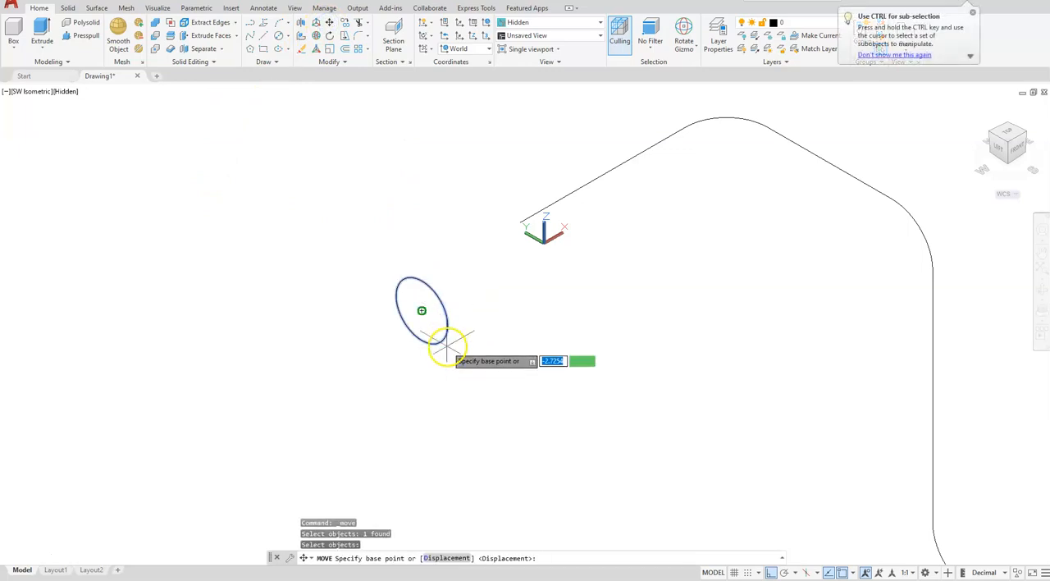
click(428, 306)
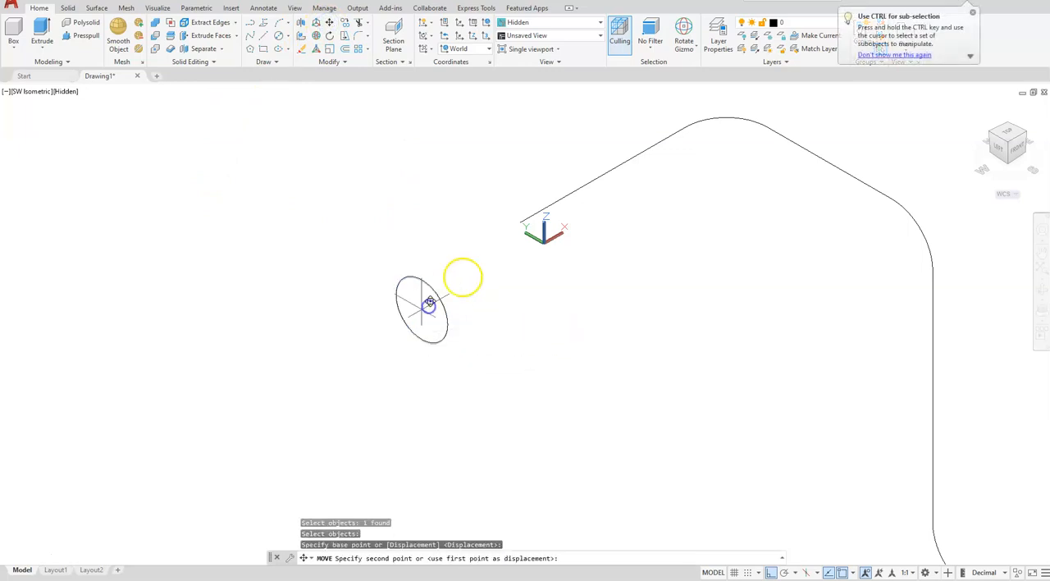
click(518, 221)
scroll(492, 255, down, 5)
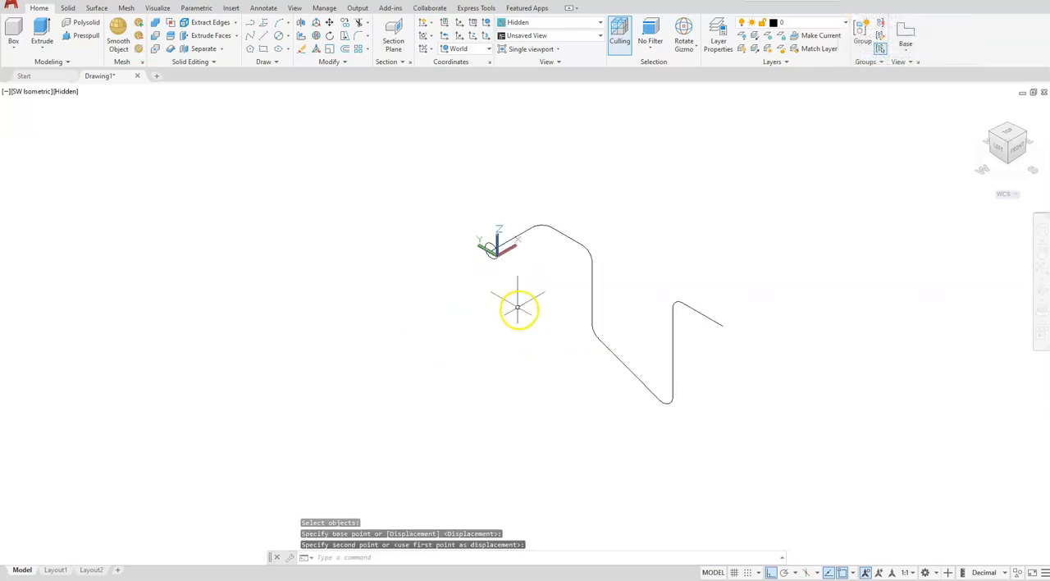
middle_drag(511, 304, 437, 275)
scroll(439, 274, up, 2)
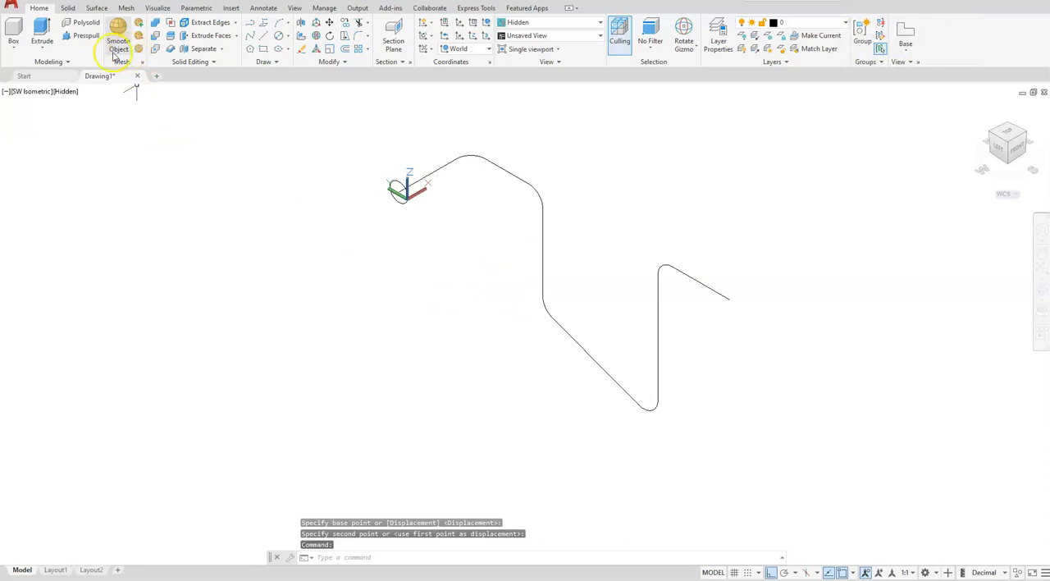
click(47, 47)
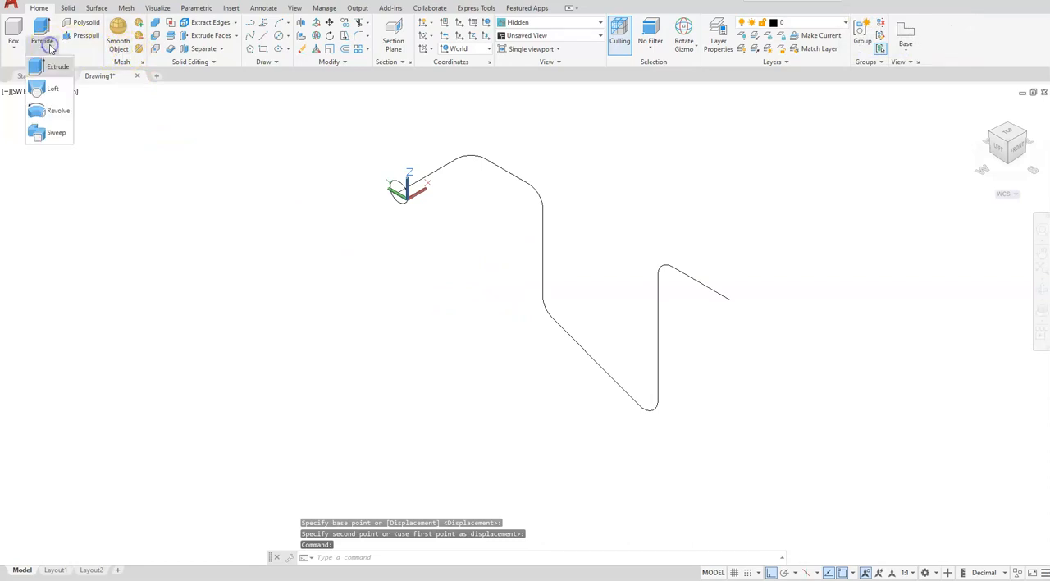
click(40, 131)
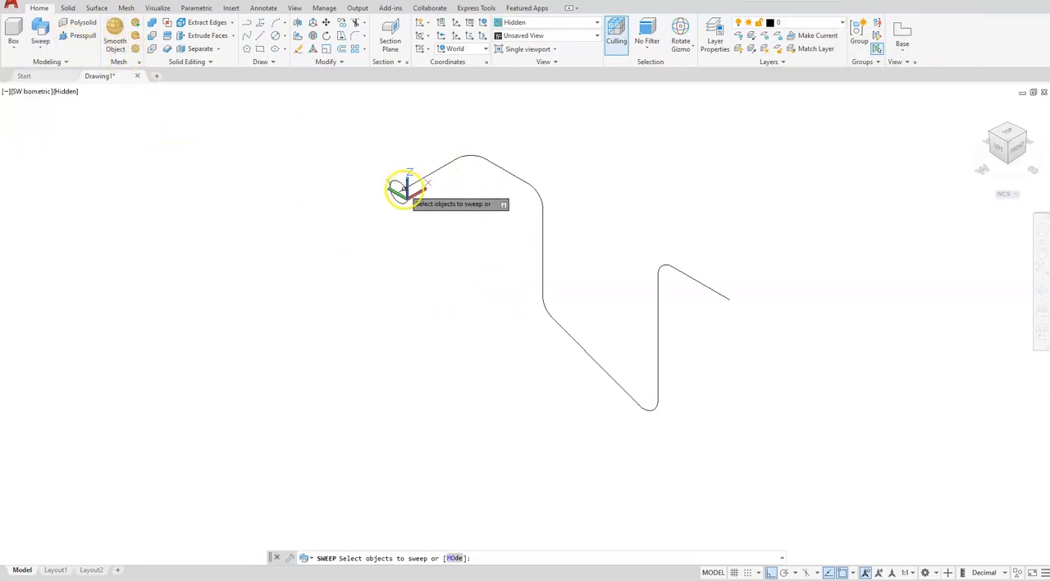
click(401, 184)
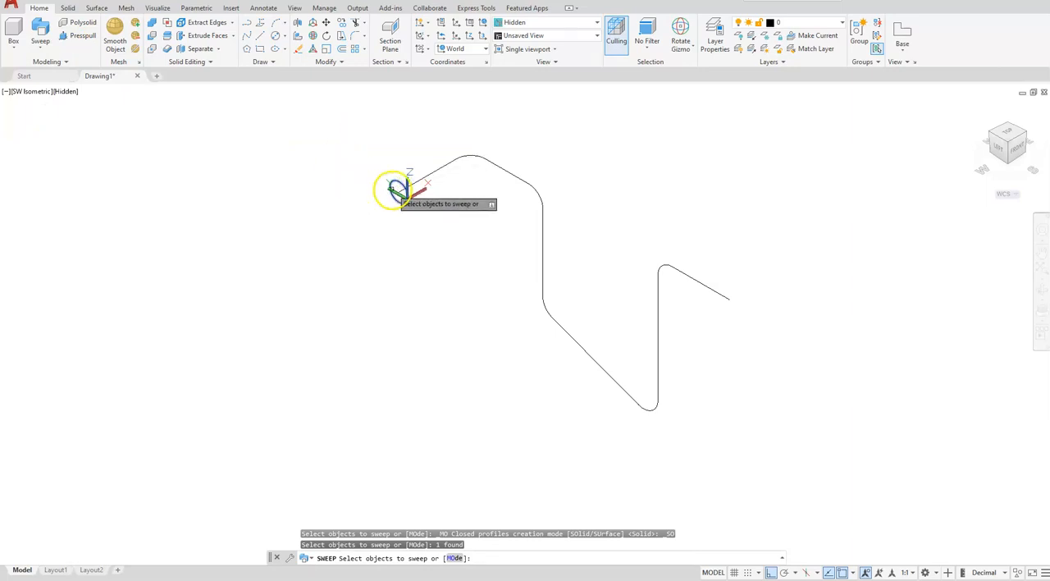
key(Return)
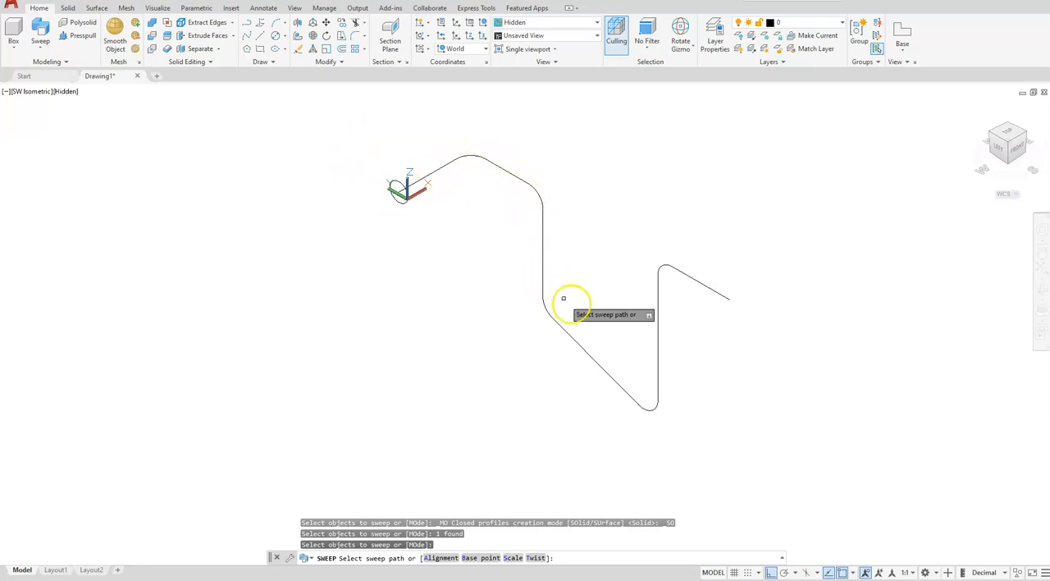
Join all lines and fillet arcs of the path into a single object, leaving out the circle
click(385, 129)
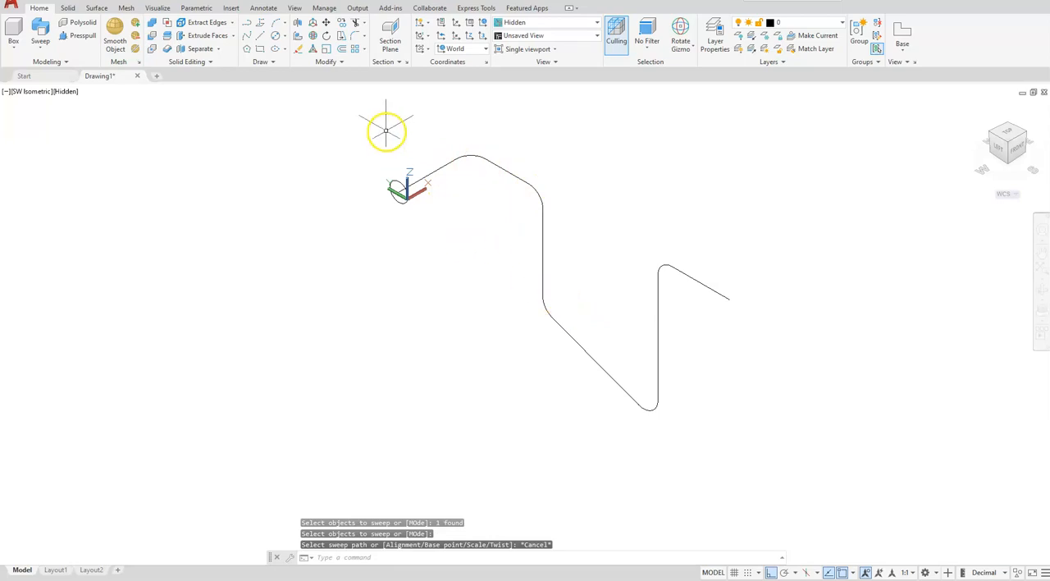
click(324, 261)
click(480, 457)
click(507, 157)
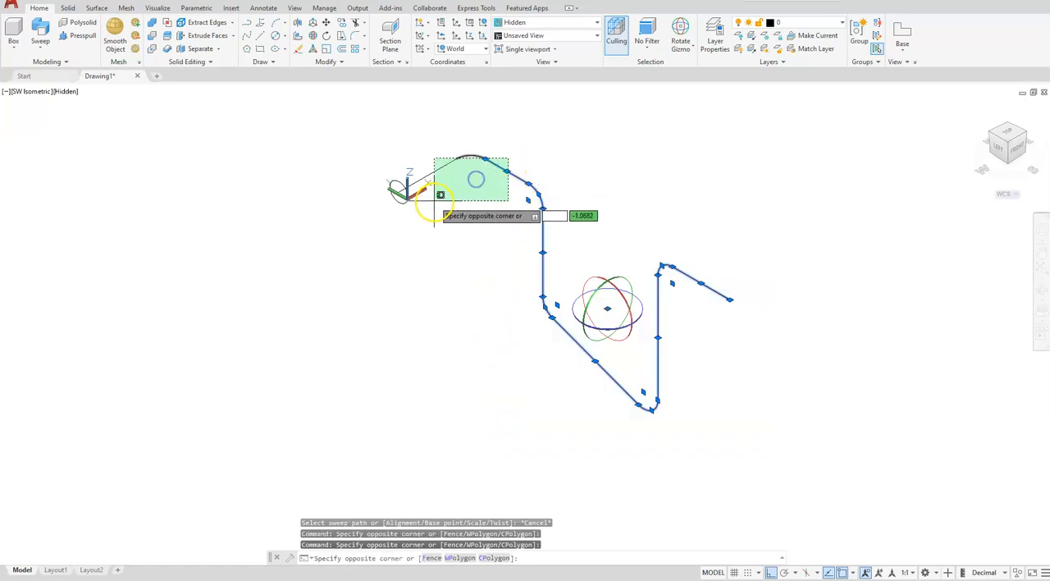
click(433, 201)
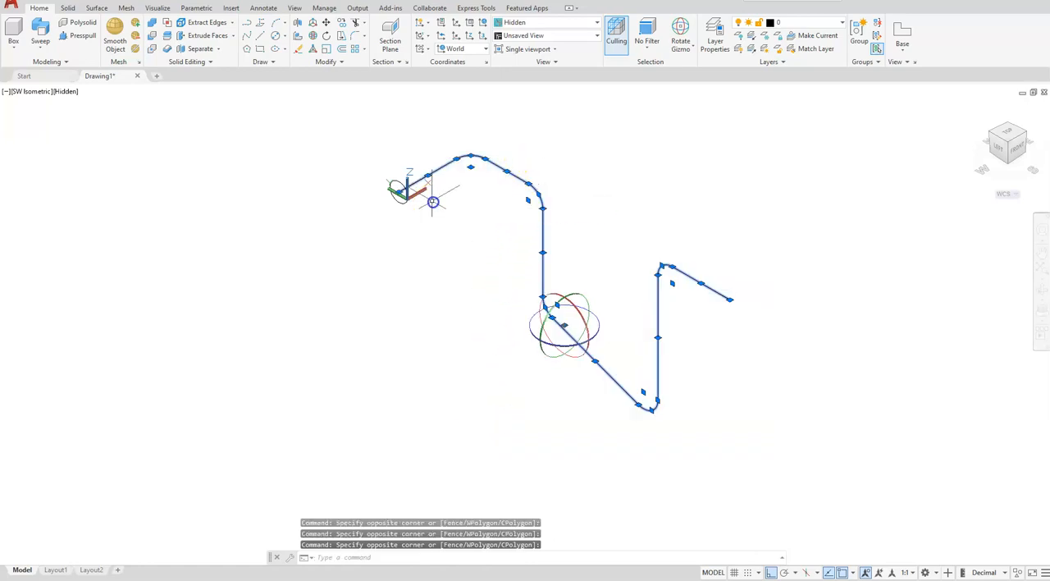
click(326, 64)
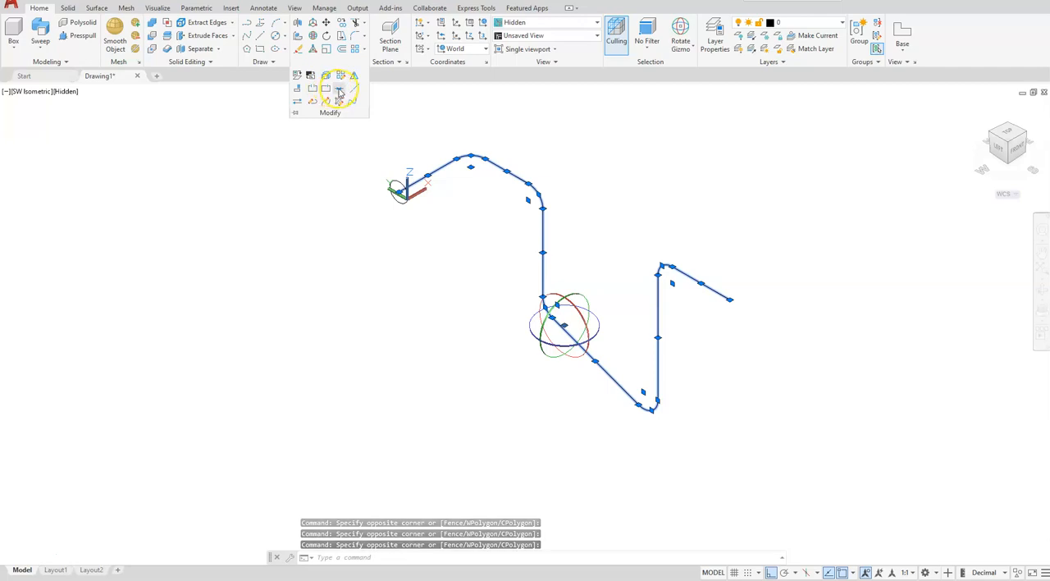
click(339, 90)
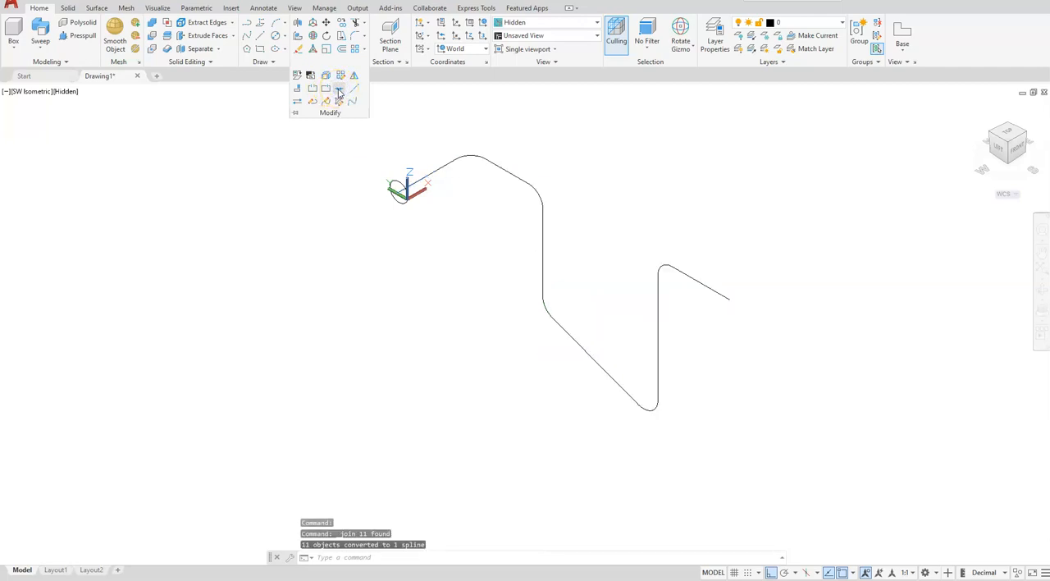
Sweep the circle along the joined path as a solid
click(225, 183)
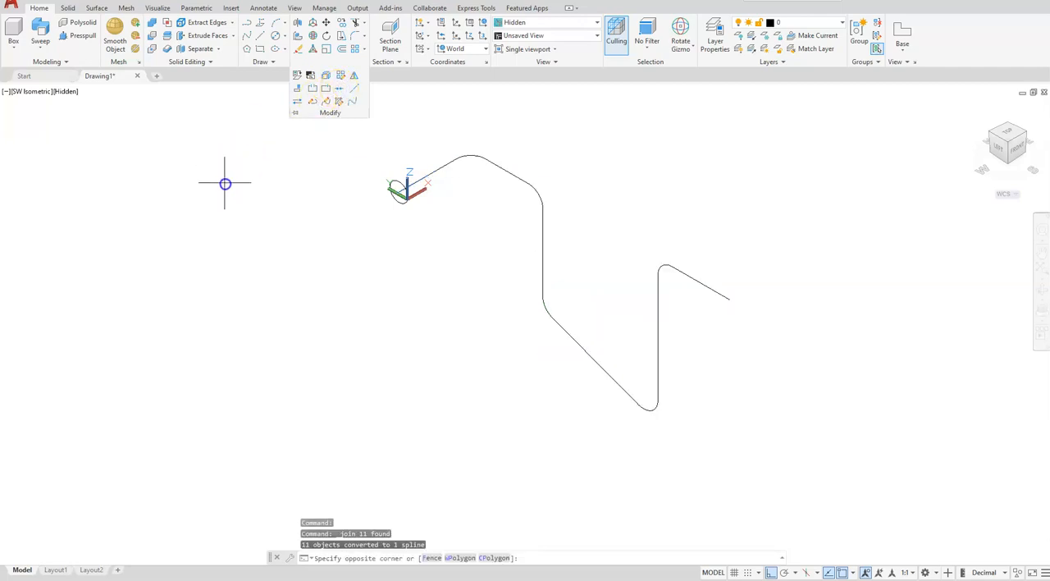
click(76, 133)
click(41, 32)
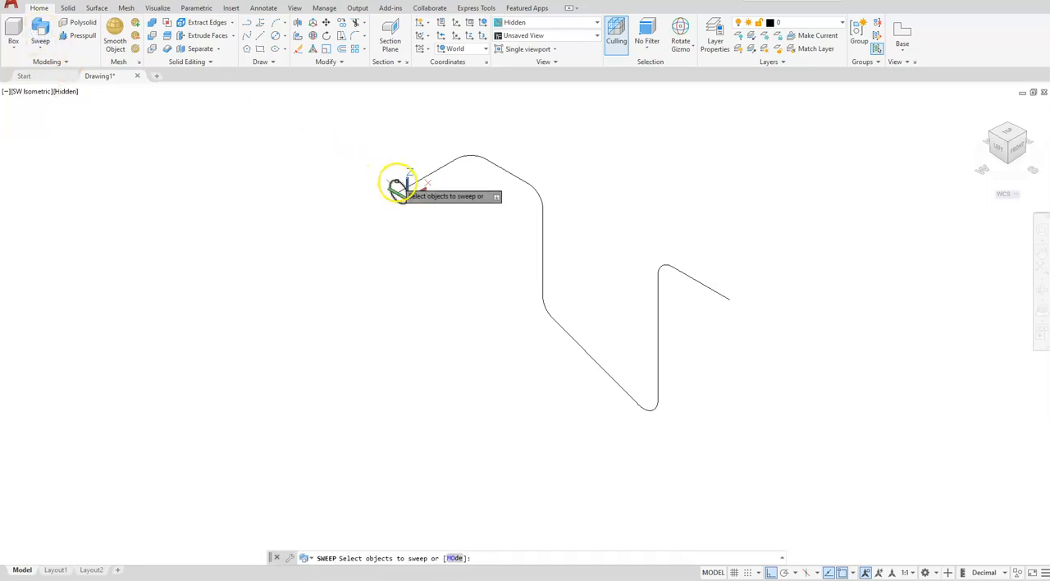
click(397, 187)
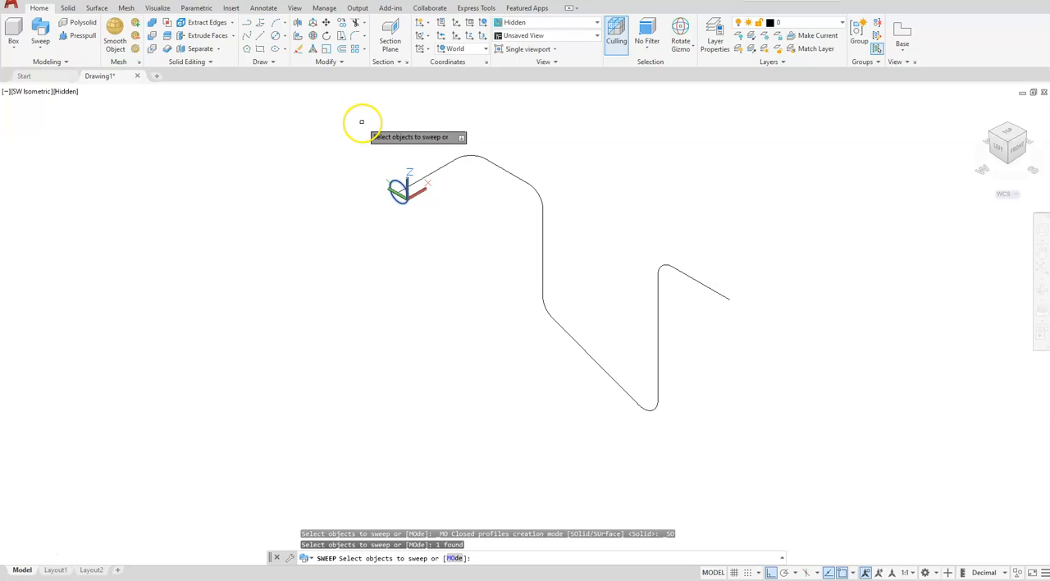
key(Return)
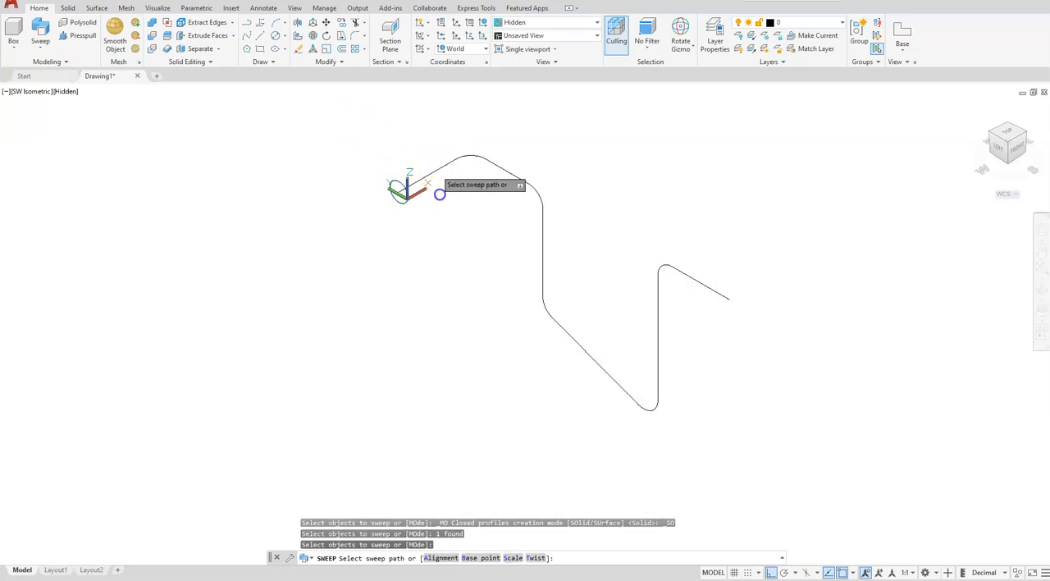
click(439, 194)
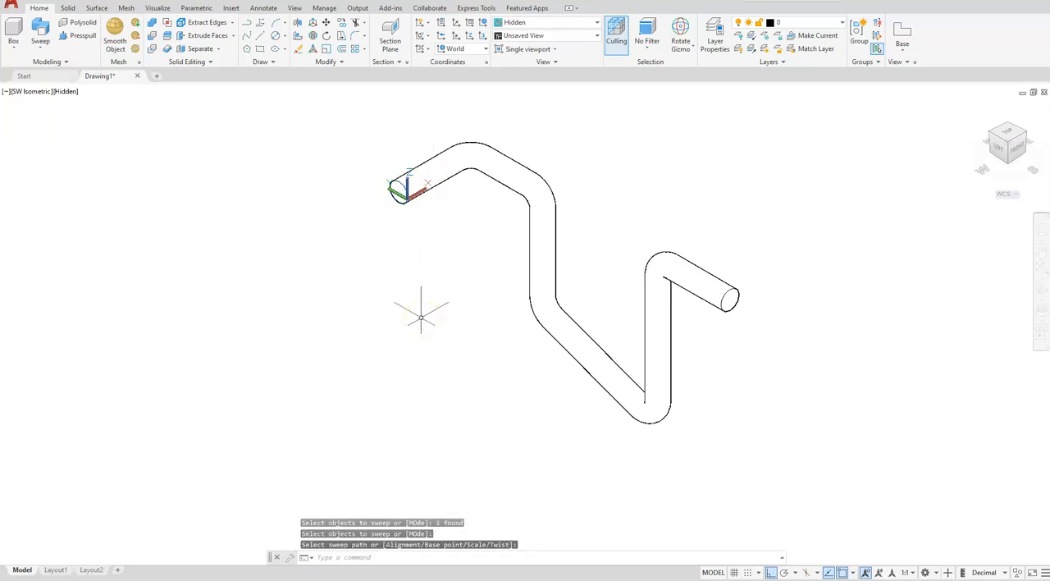
Shell the swept solid with both circular end faces removed and an offset distance of .125, and exit solid editing
click(218, 49)
click(205, 111)
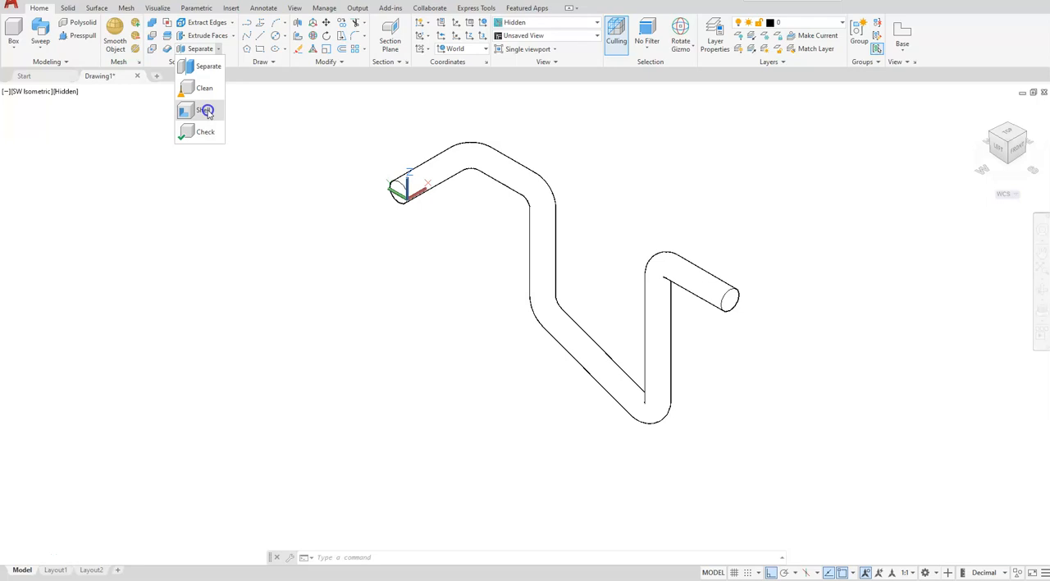
click(207, 113)
scroll(328, 147, up, 2)
click(525, 184)
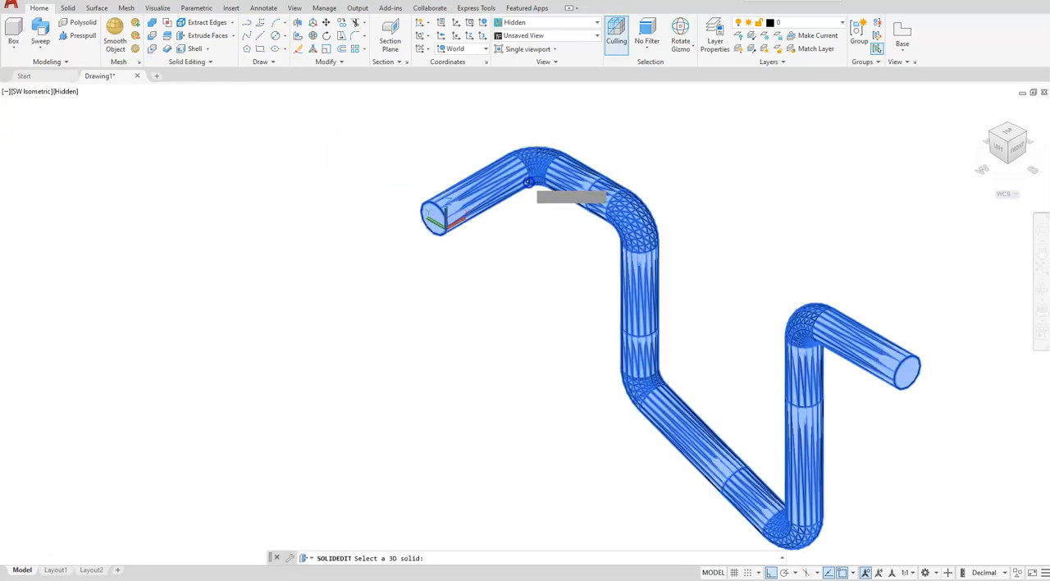
click(434, 215)
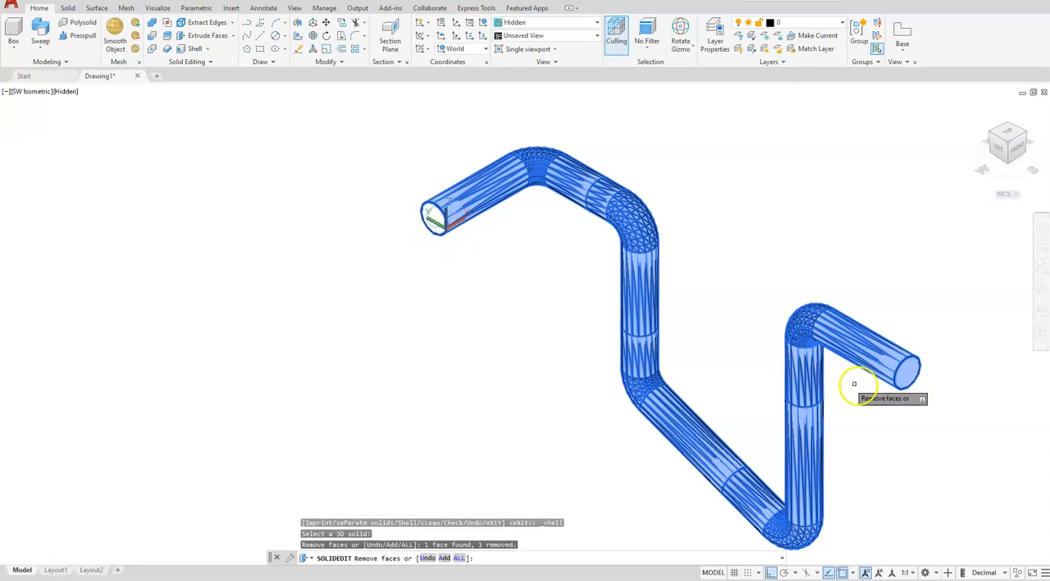
click(907, 375)
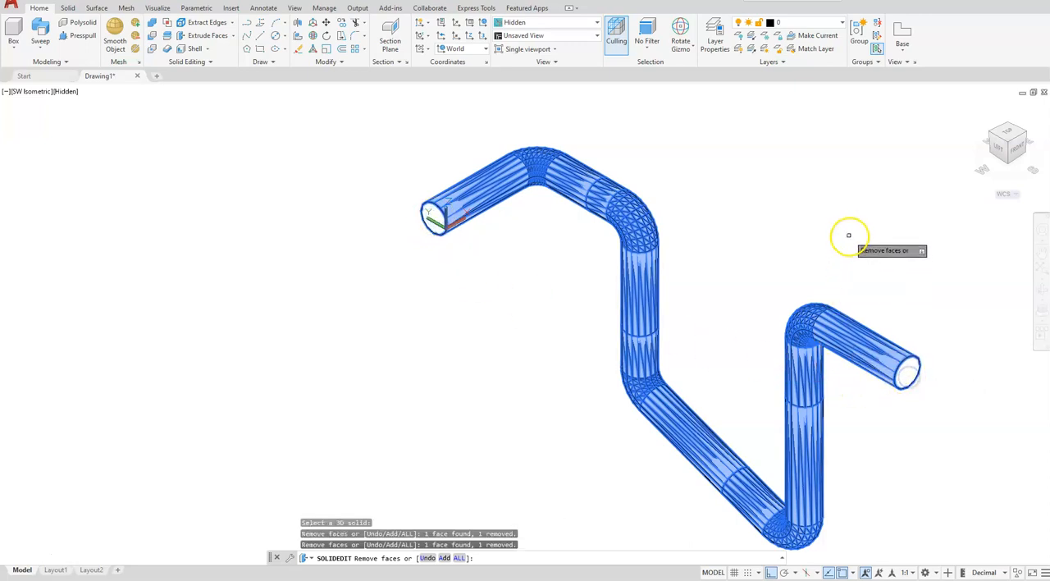
key(Return)
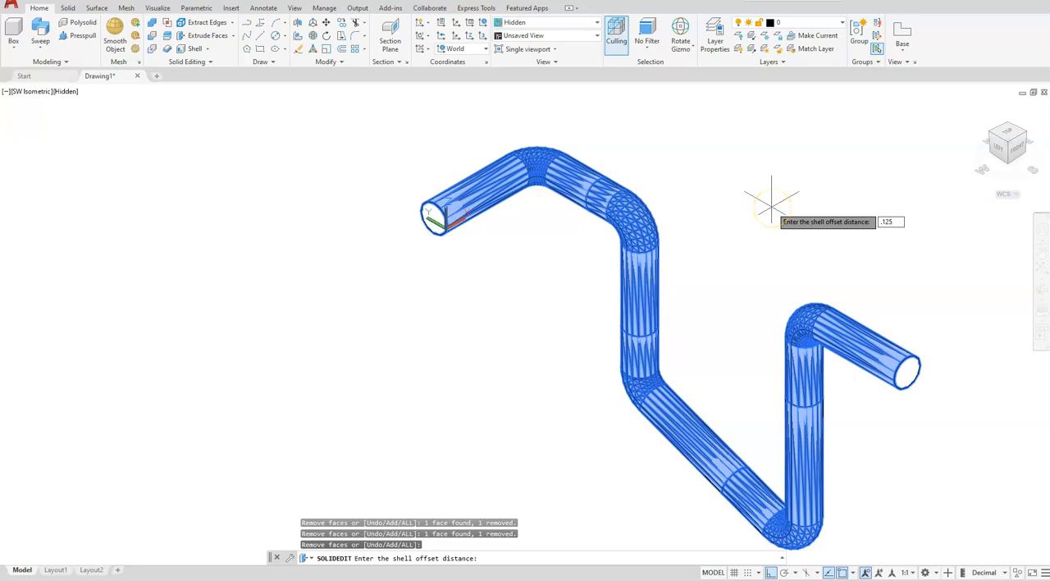
key(Return)
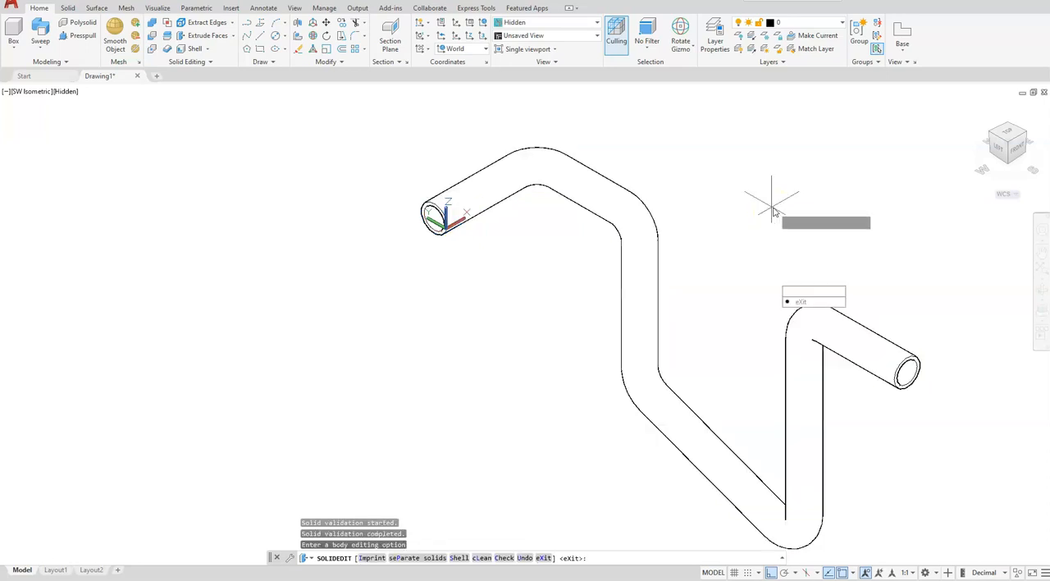
key(Return)
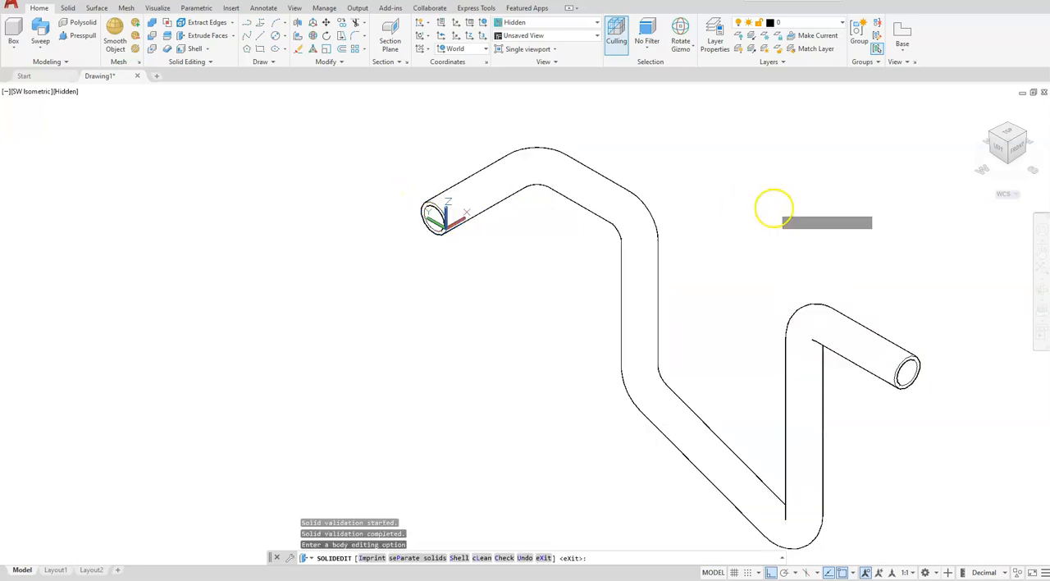
key(Return)
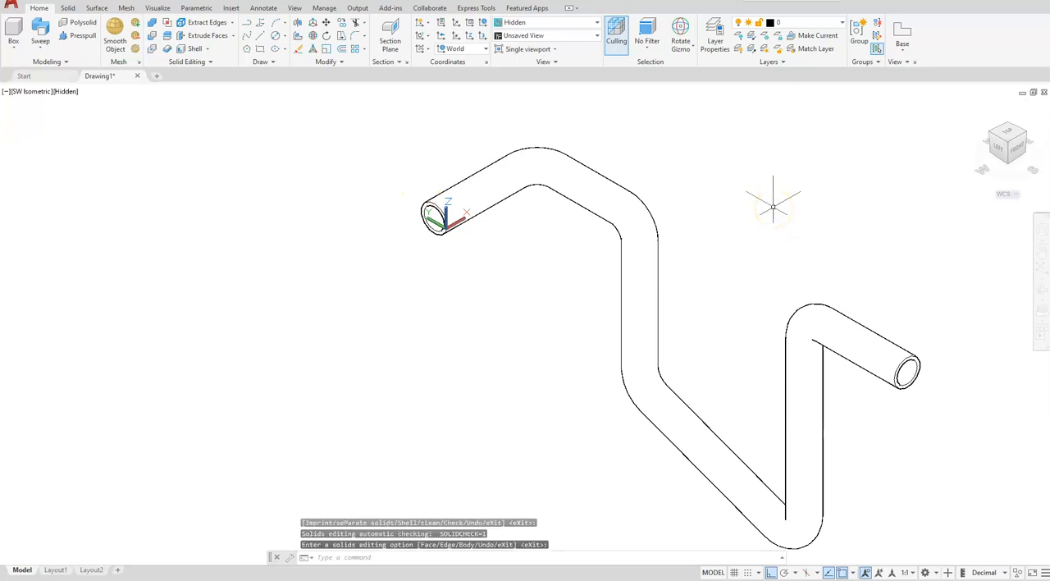